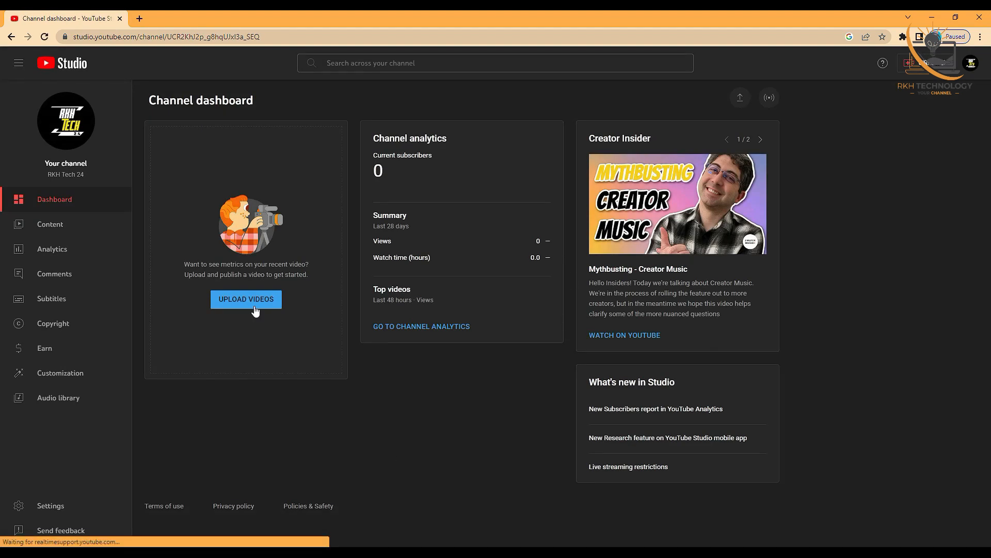
Upload the "How to Create Gmail Account in Computer" MP4 video from the desktop folder New folder (3).
{"action": "left_click", "coordinate": [741, 100]}
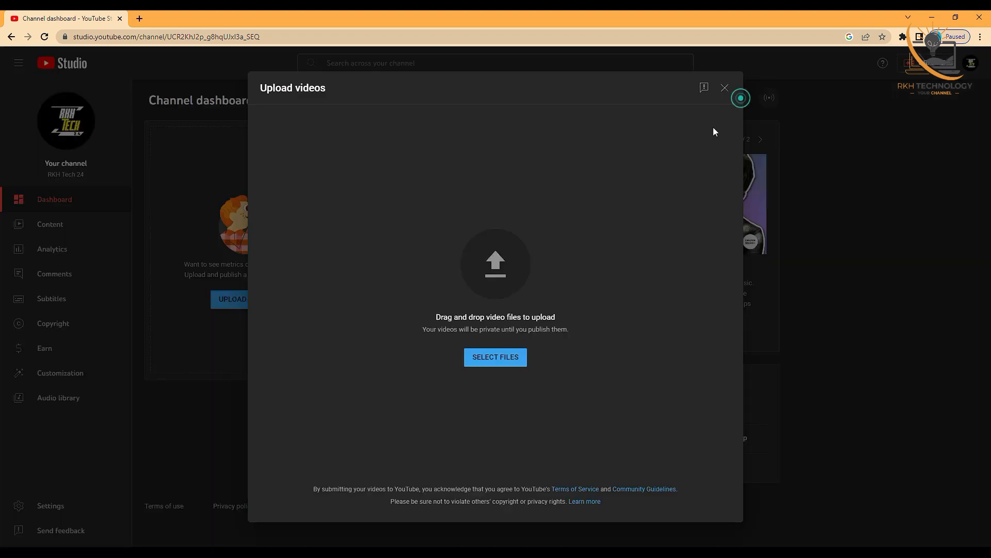
{"action": "left_click", "coordinate": [490, 358]}
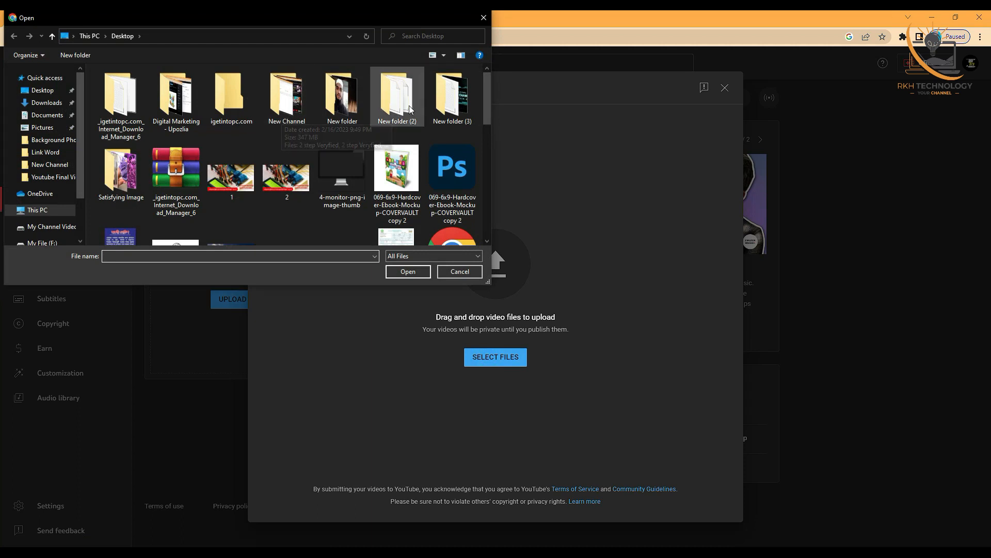
{"action": "double_click", "coordinate": [452, 98]}
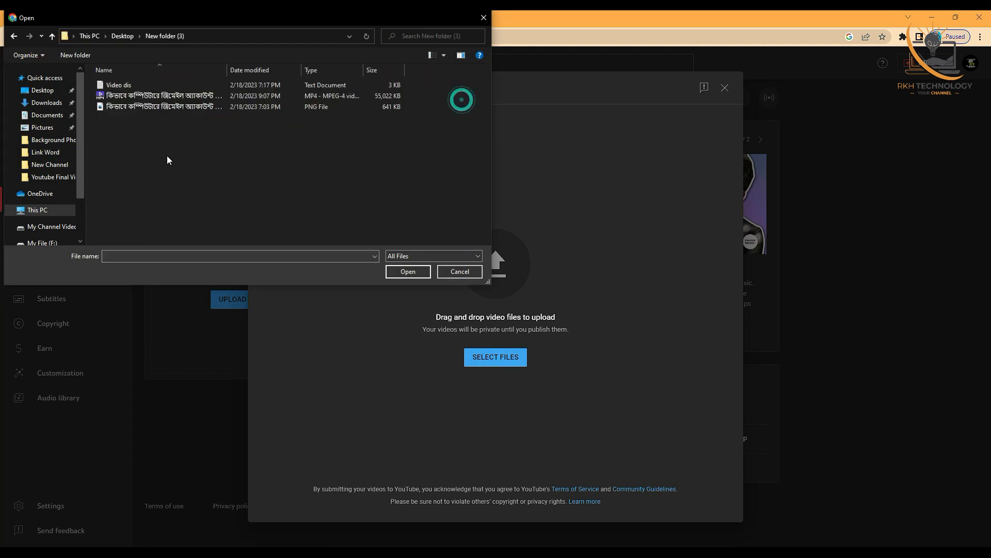
{"action": "left_click", "coordinate": [179, 95]}
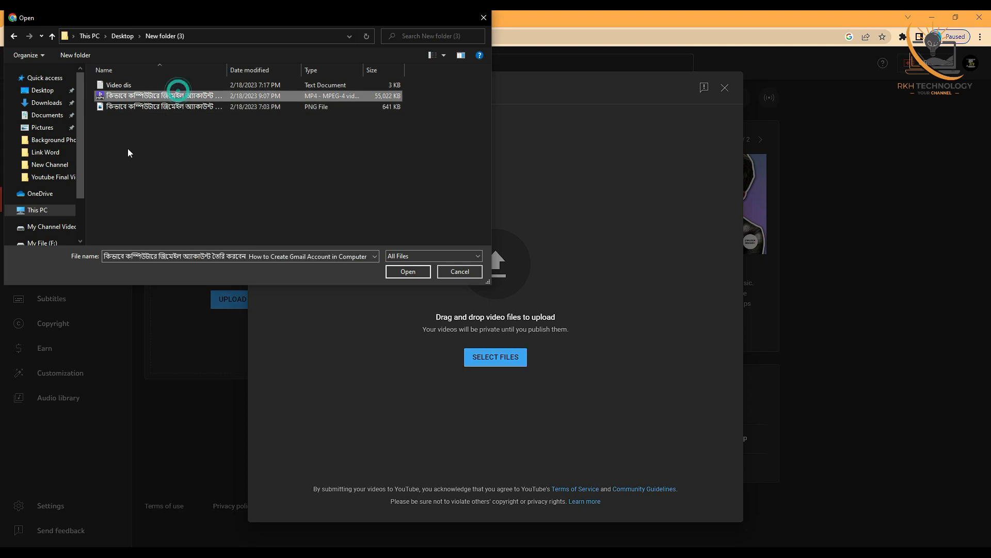
{"action": "left_click", "coordinate": [408, 272]}
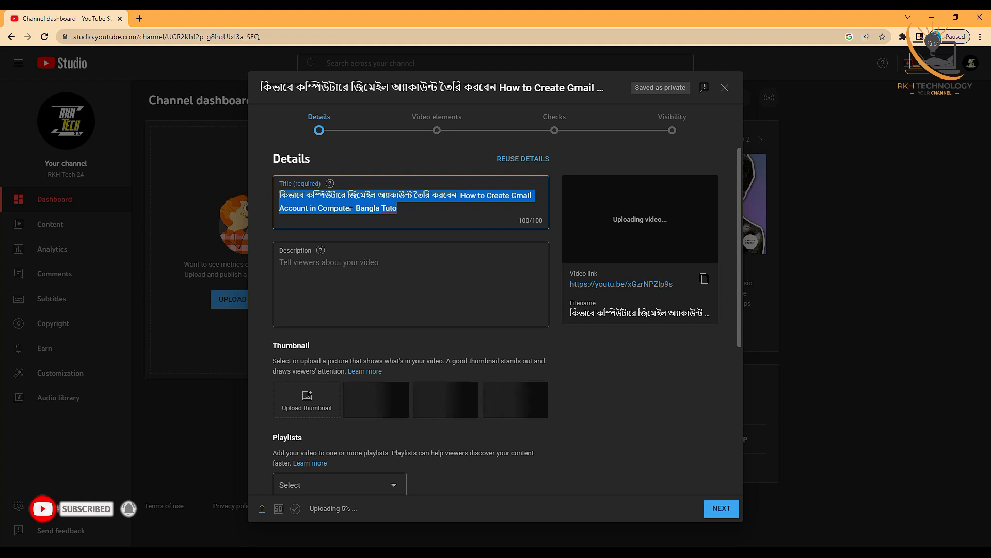
Remove the trailing "Bangla Tuto" from the video title.
{"action": "left_click_drag", "start_coordinate": [349, 211], "coordinate": [421, 219]}
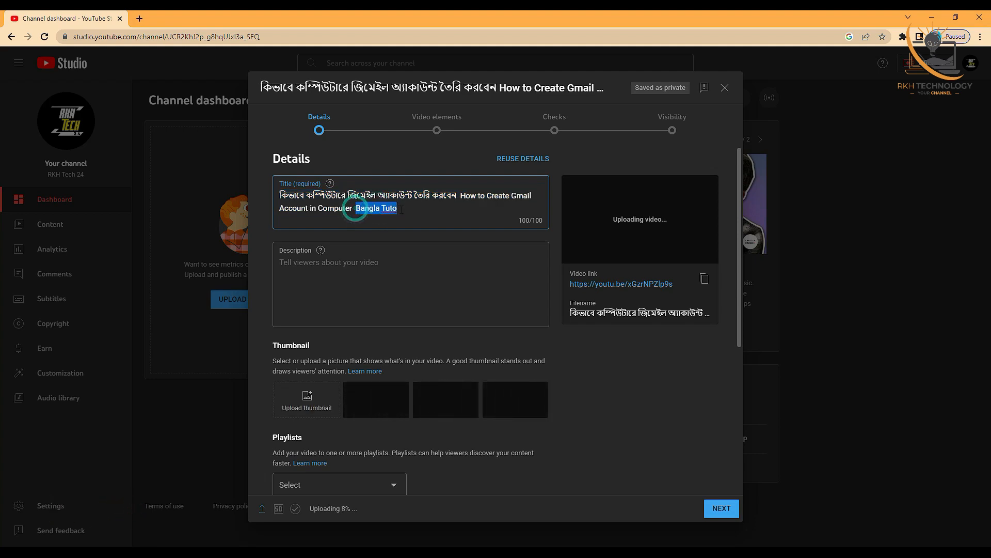
{"action": "key", "text": "BackSpace"}
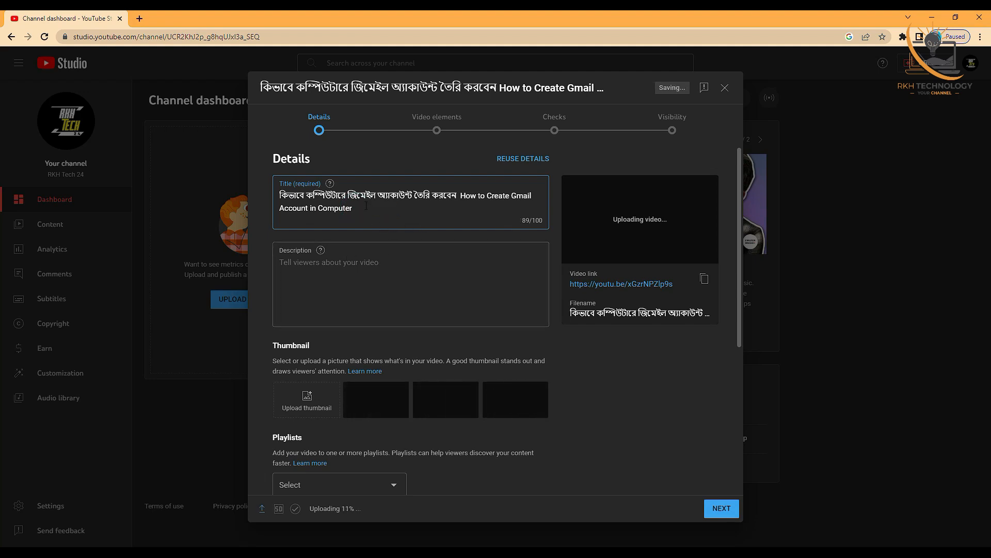
Copy everything from the title line through the social media links in the Video dis Notepad file into the video's description.
{"action": "key", "text": "alt+Tab"}
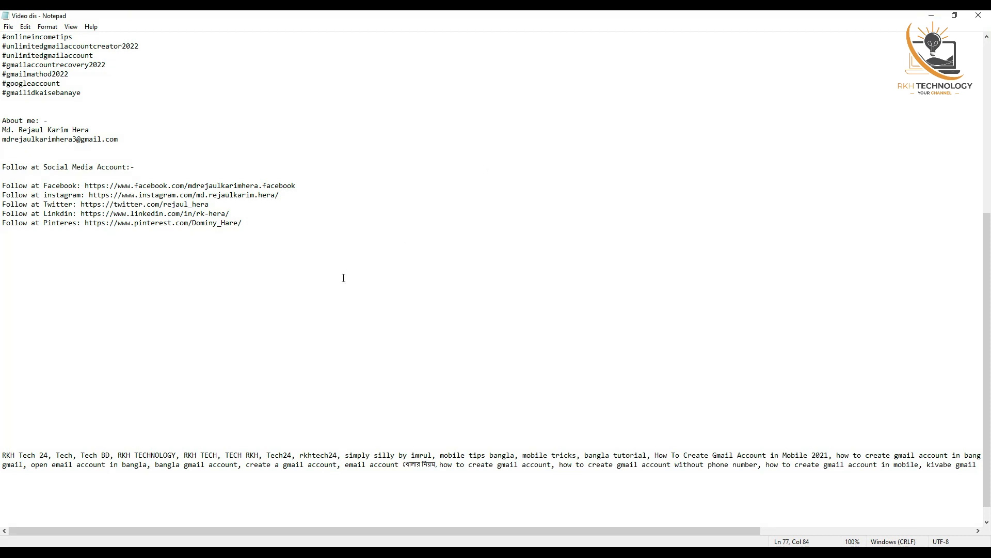
{"action": "scroll", "coordinate": [349, 274], "scroll_direction": "up", "scroll_amount": 10}
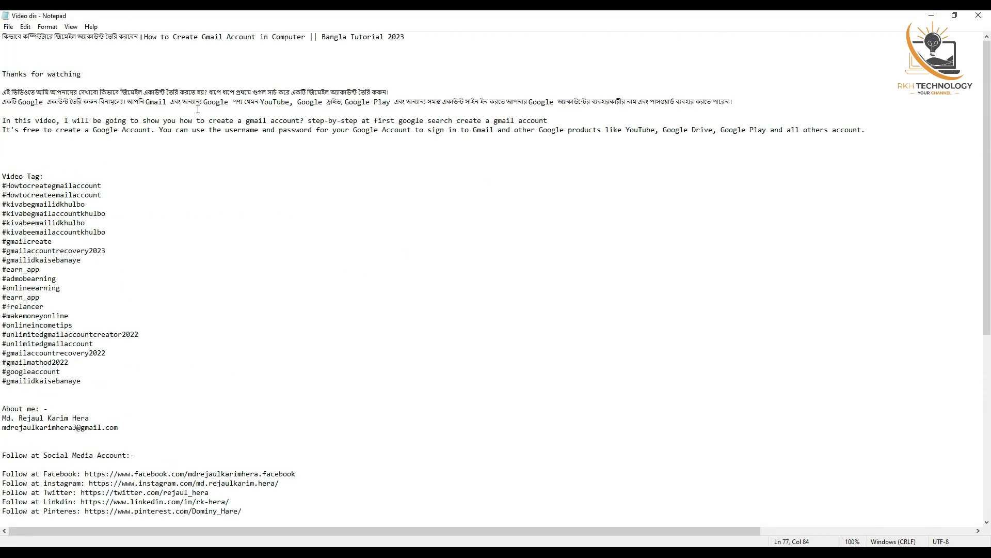
{"action": "left_click_drag", "start_coordinate": [2, 36], "coordinate": [171, 523]}
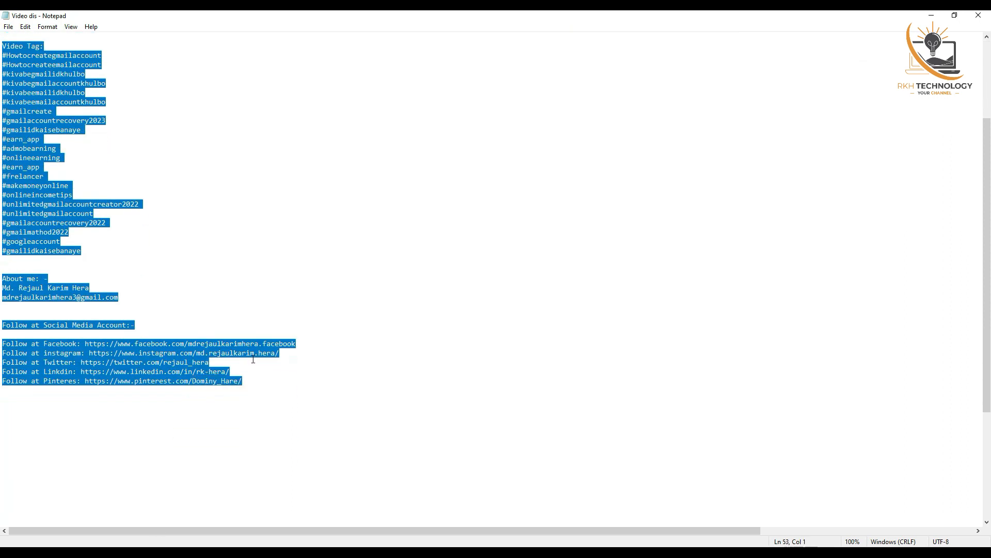
{"action": "left_click", "coordinate": [417, 4]}
{"action": "left_click", "coordinate": [417, 4]}
{"action": "left_click", "coordinate": [418, 4]}
{"action": "left_click", "coordinate": [386, 260]}
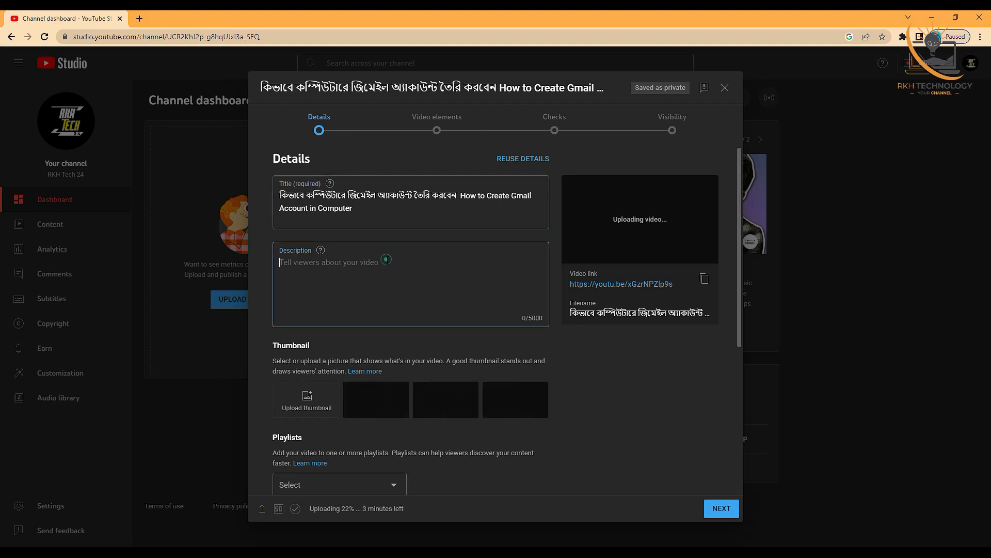
{"action": "key", "text": "ctrl+v"}
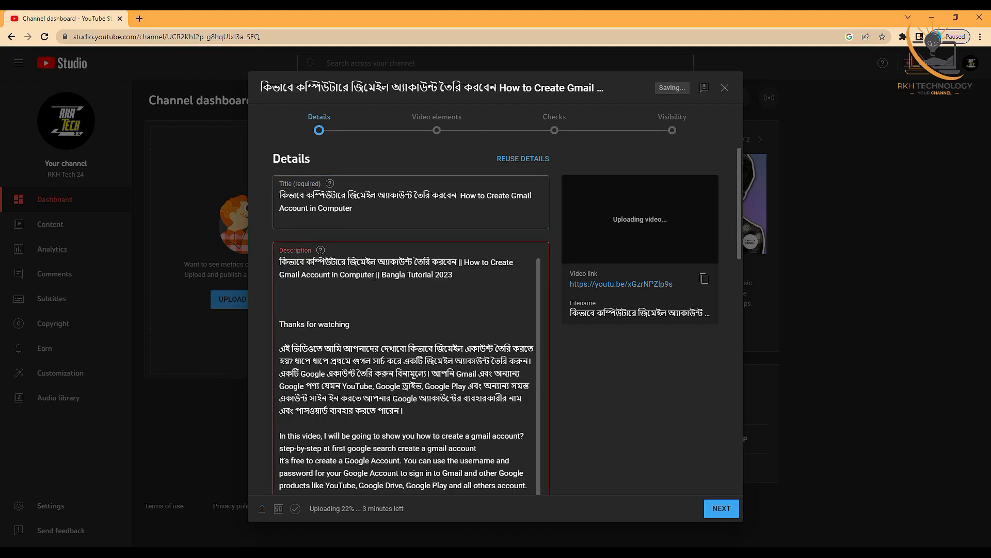
Delete the Facebook, Instagram, Twitter, LinkedIn and Pinterest link lines from the end of the description.
{"action": "scroll", "coordinate": [356, 335], "scroll_direction": "down", "scroll_amount": 5}
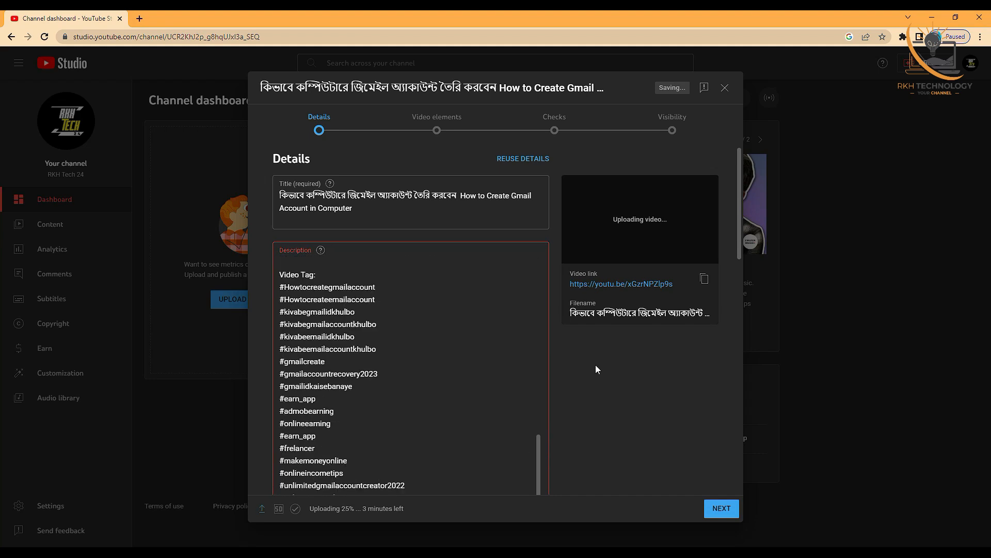
{"action": "scroll", "coordinate": [595, 364], "scroll_direction": "down", "scroll_amount": 5}
{"action": "scroll", "coordinate": [593, 367], "scroll_direction": "down", "scroll_amount": 2}
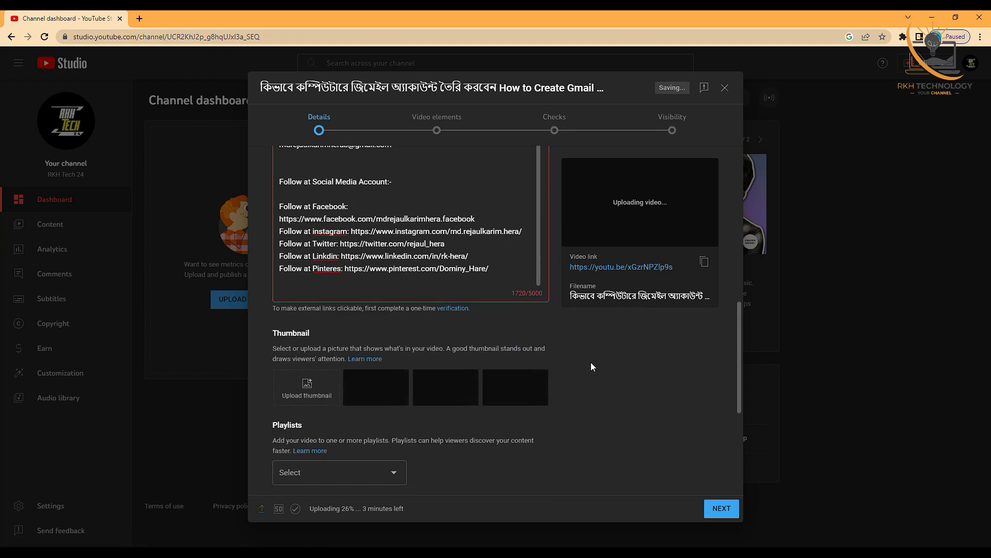
{"action": "scroll", "coordinate": [590, 366], "scroll_direction": "up", "scroll_amount": 1}
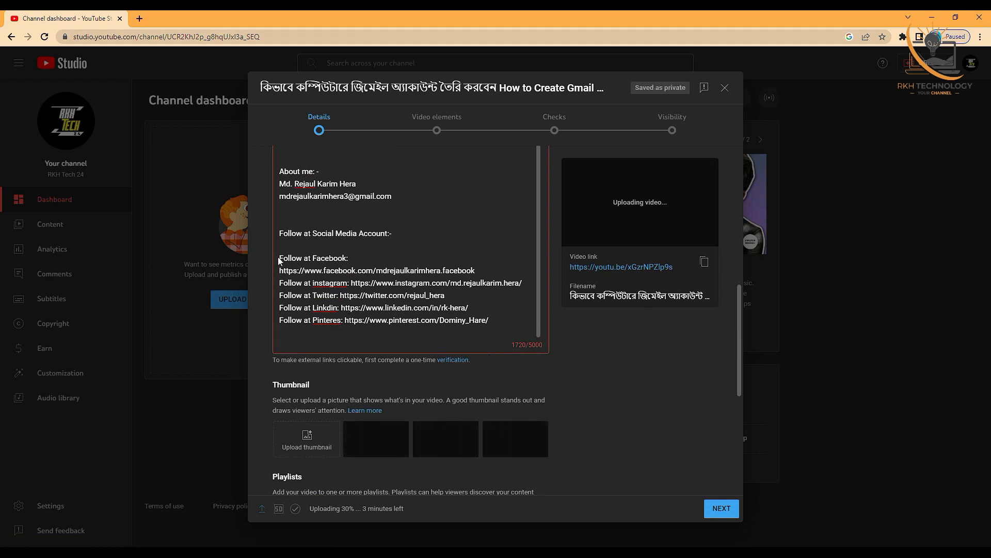
{"action": "left_click_drag", "start_coordinate": [278, 257], "coordinate": [425, 321]}
{"action": "left_click_drag", "start_coordinate": [493, 324], "coordinate": [279, 257]}
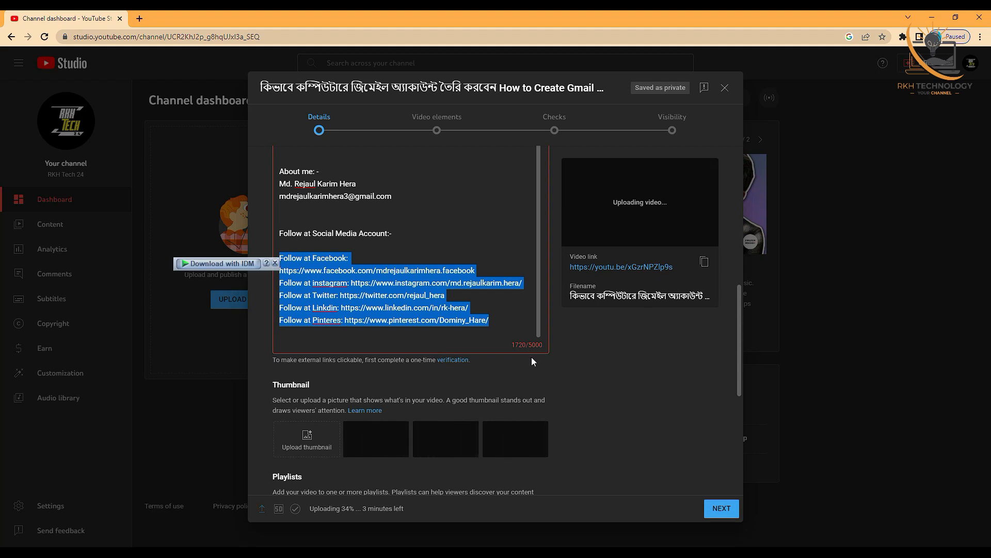
{"action": "key", "text": "BackSpace"}
Delete the "Follow at Social Media Account:-" heading and clear the leftover lines at the end of the description.
{"action": "scroll", "coordinate": [432, 364], "scroll_direction": "up", "scroll_amount": 3}
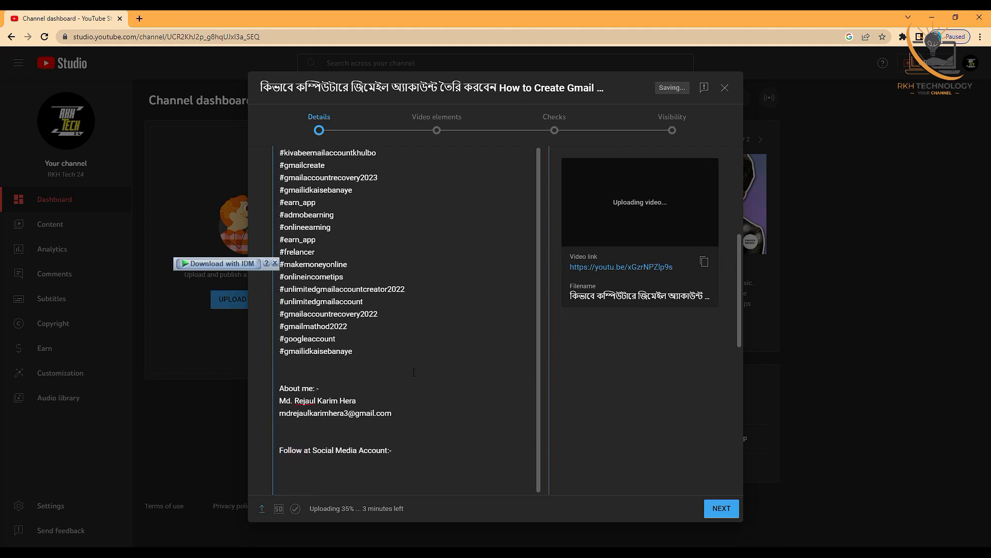
{"action": "left_click_drag", "start_coordinate": [393, 449], "coordinate": [284, 449]}
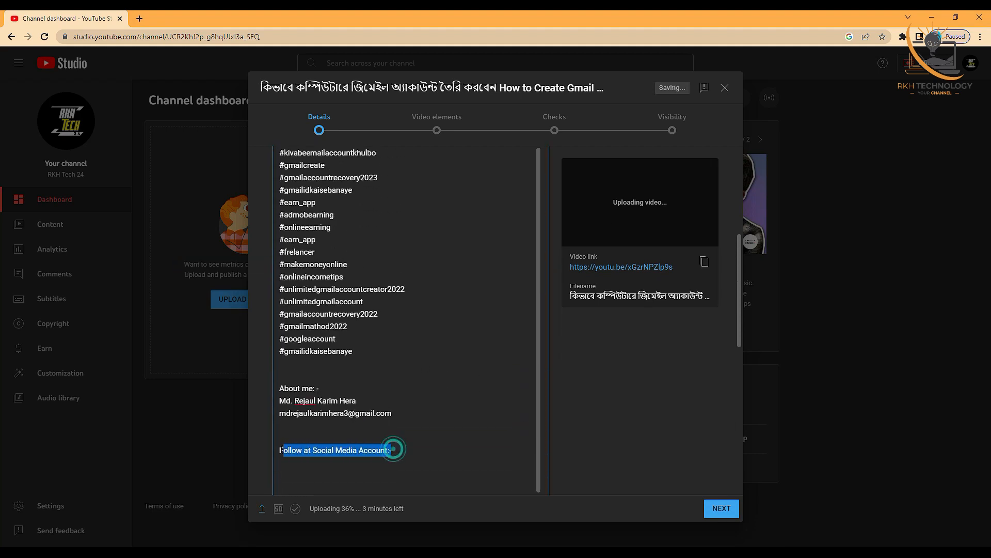
{"action": "key", "text": "BackSpace"}
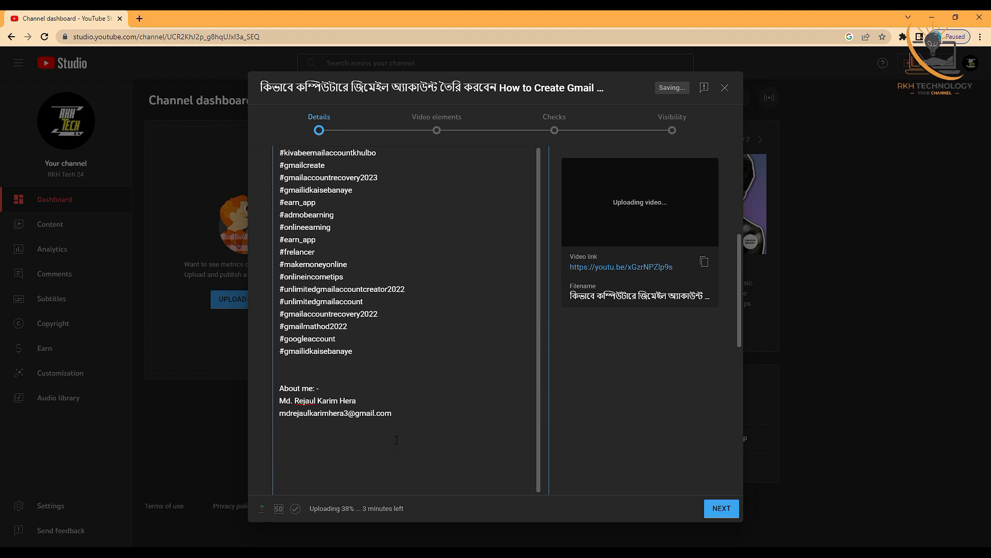
{"action": "scroll", "coordinate": [397, 439], "scroll_direction": "down", "scroll_amount": 4}
{"action": "left_click_drag", "start_coordinate": [284, 221], "coordinate": [313, 307]}
Correct both flagged "gmail" spellings in the English paragraph of the description to "Gmail".
{"action": "scroll", "coordinate": [329, 289], "scroll_direction": "up", "scroll_amount": 10}
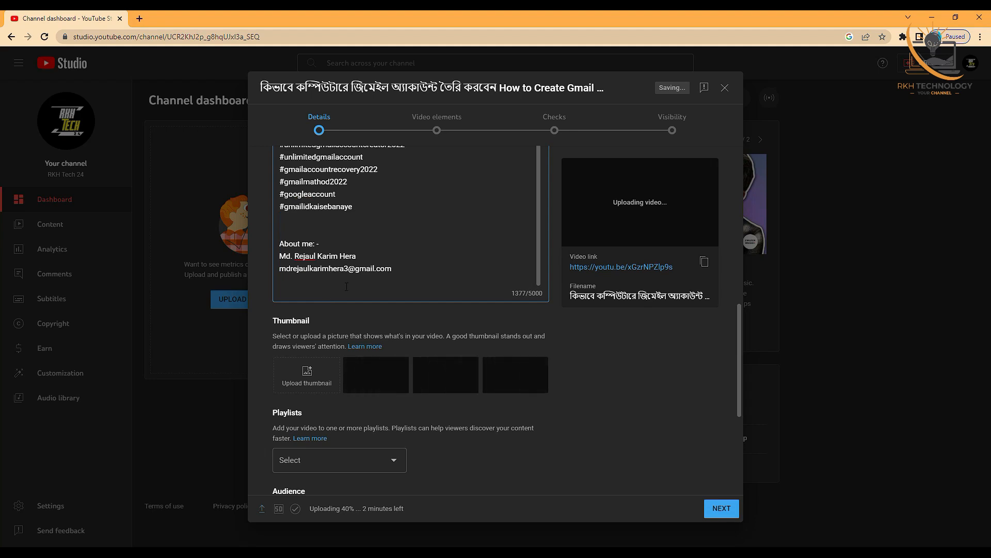
{"action": "scroll", "coordinate": [378, 282], "scroll_direction": "up", "scroll_amount": 3}
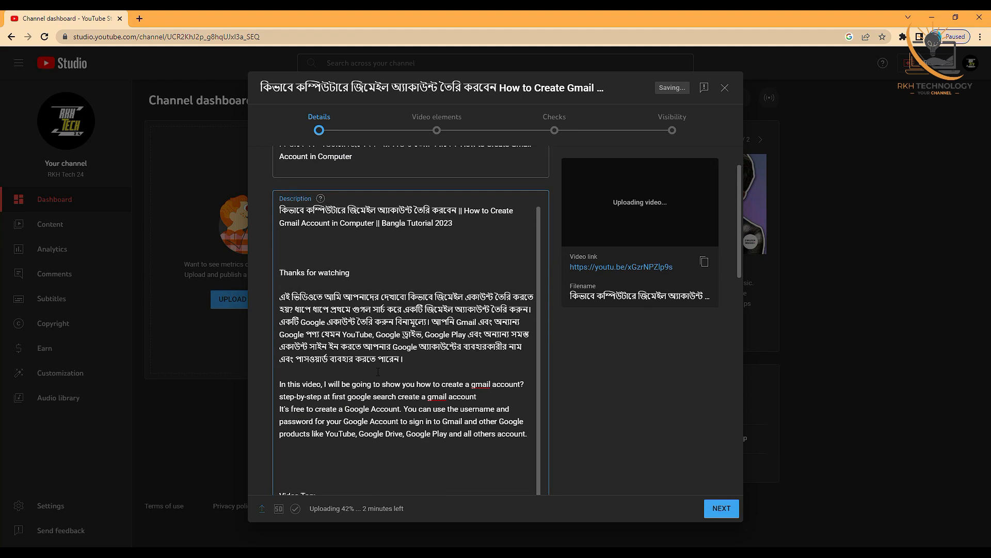
{"action": "right_click", "coordinate": [483, 389]}
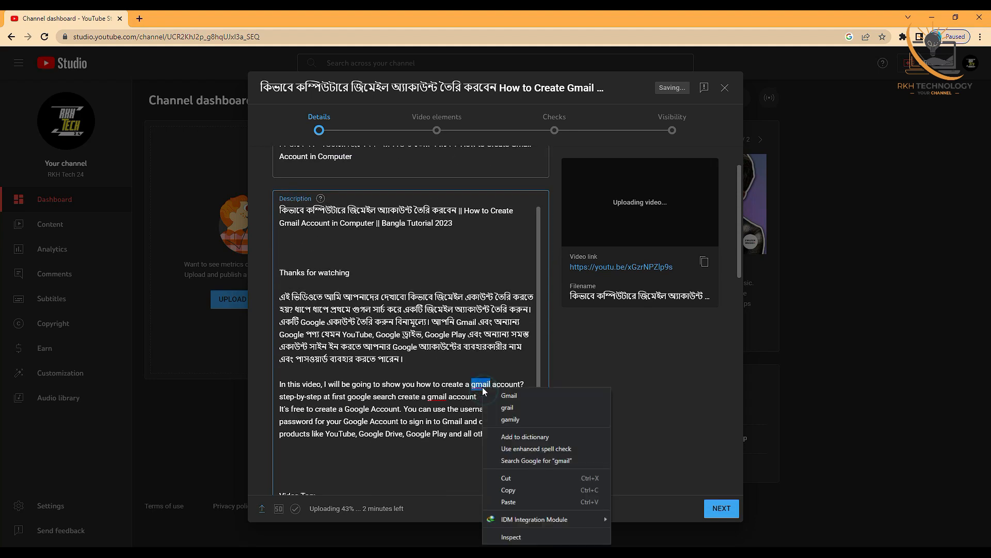
{"action": "left_click", "coordinate": [510, 394]}
{"action": "right_click", "coordinate": [436, 397]}
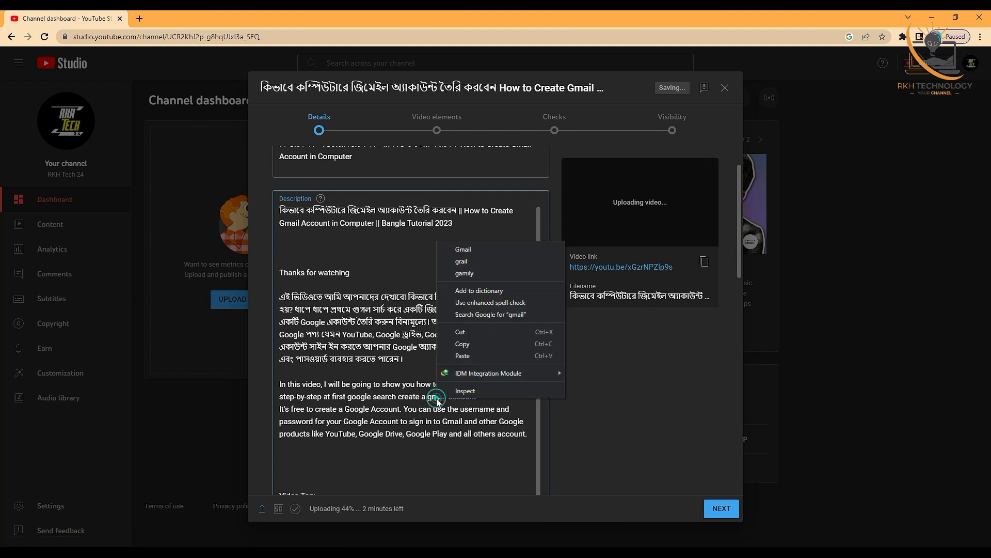
{"action": "left_click", "coordinate": [472, 252]}
Review the whole description, from its opening title line through the hashtags to the About me section.
{"action": "scroll", "coordinate": [472, 252], "scroll_direction": "up", "scroll_amount": 1}
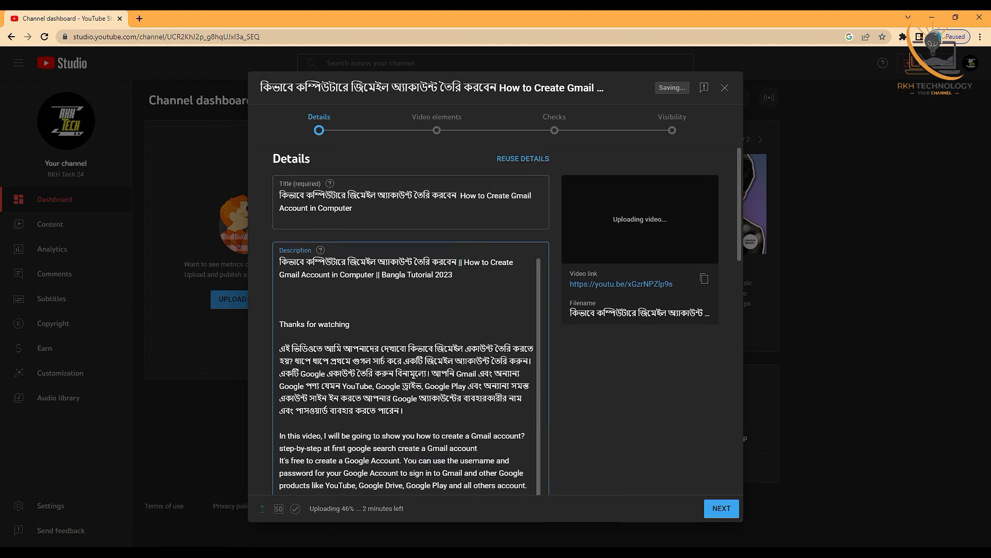
{"action": "scroll", "coordinate": [415, 313], "scroll_direction": "down", "scroll_amount": 5}
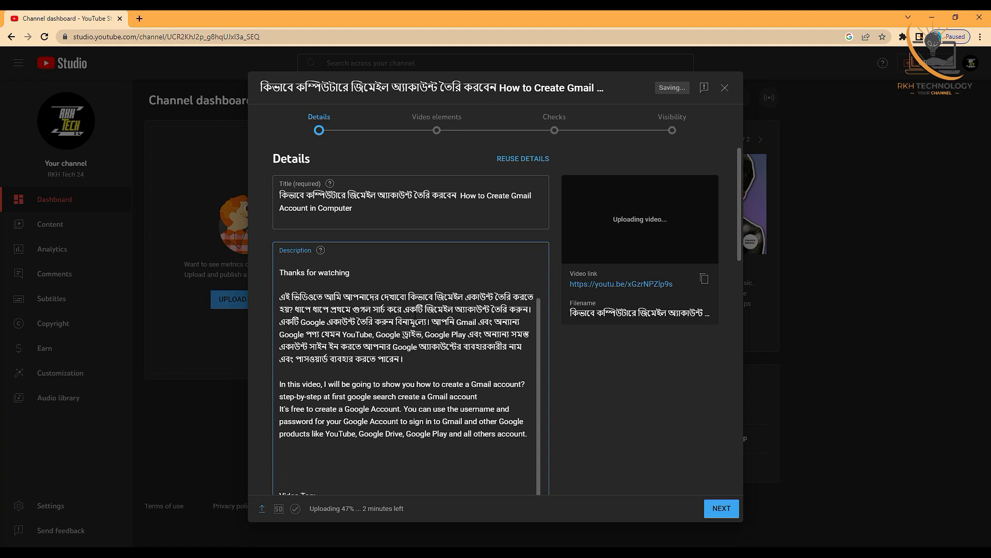
{"action": "scroll", "coordinate": [556, 351], "scroll_direction": "down", "scroll_amount": 1}
{"action": "scroll", "coordinate": [555, 351], "scroll_direction": "down", "scroll_amount": 6}
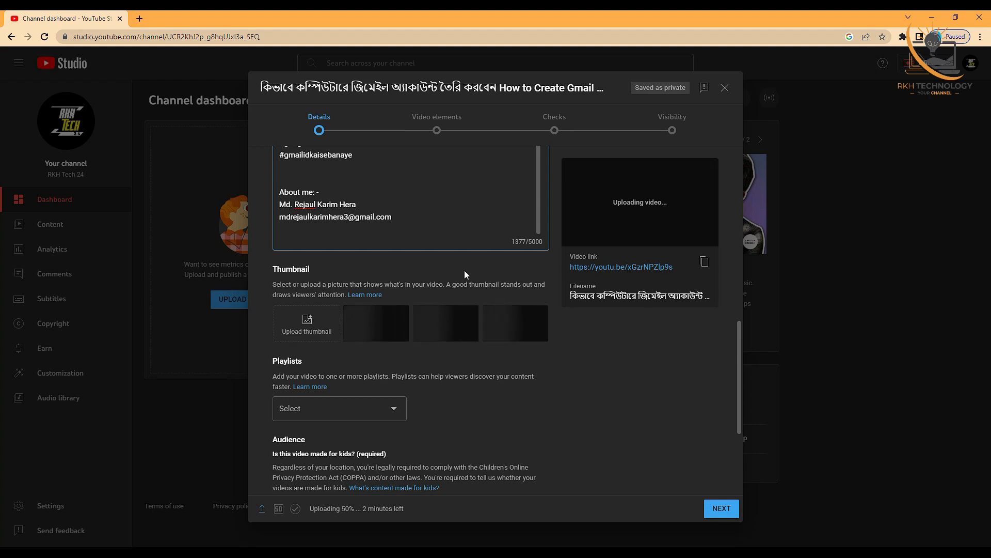
{"action": "scroll", "coordinate": [313, 224], "scroll_direction": "up", "scroll_amount": 10}
{"action": "scroll", "coordinate": [313, 225], "scroll_direction": "up", "scroll_amount": 2}
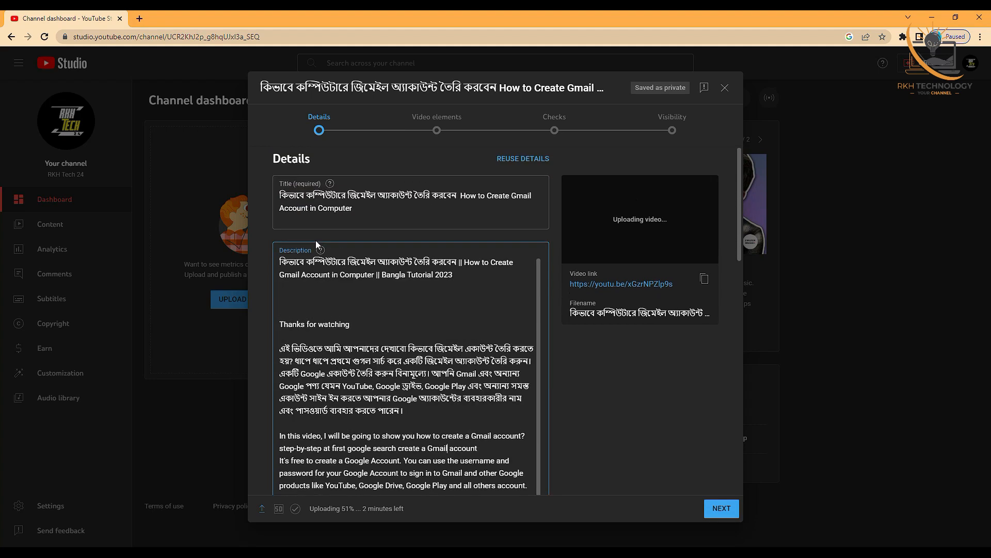
{"action": "scroll", "coordinate": [386, 382], "scroll_direction": "down", "scroll_amount": 6}
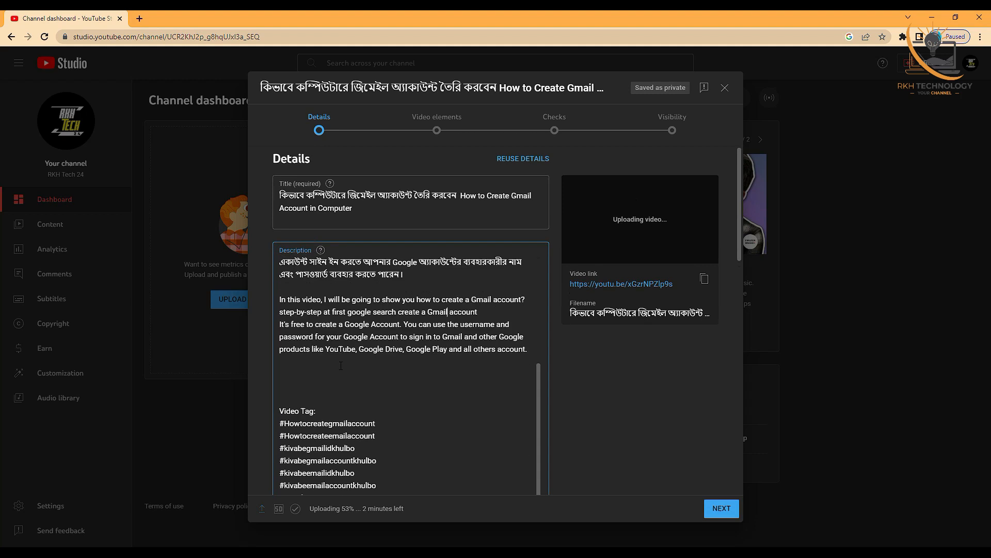
{"action": "scroll", "coordinate": [357, 391], "scroll_direction": "down", "scroll_amount": 3}
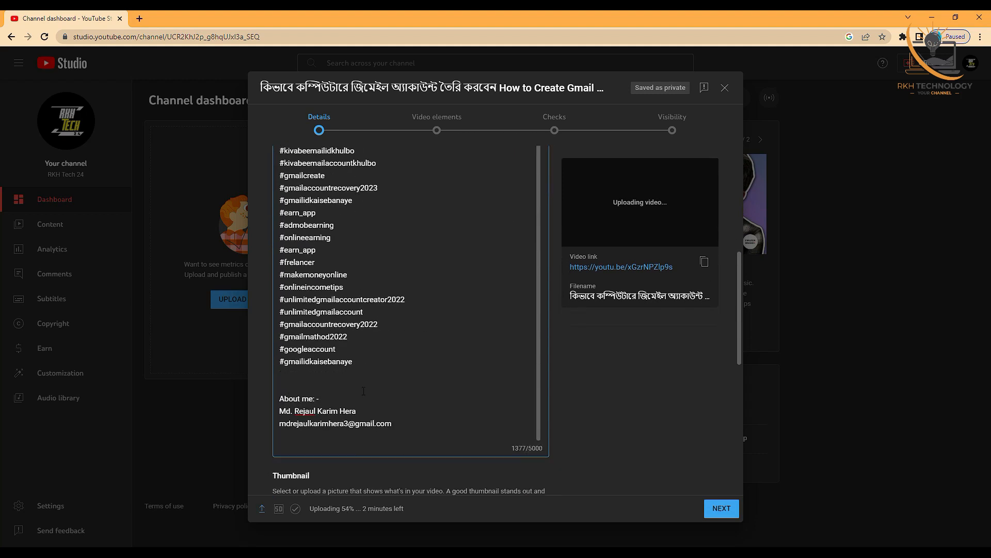
Upload the Gmail account image from New folder (3) as the video's custom thumbnail.
{"action": "scroll", "coordinate": [339, 407], "scroll_direction": "down", "scroll_amount": 3}
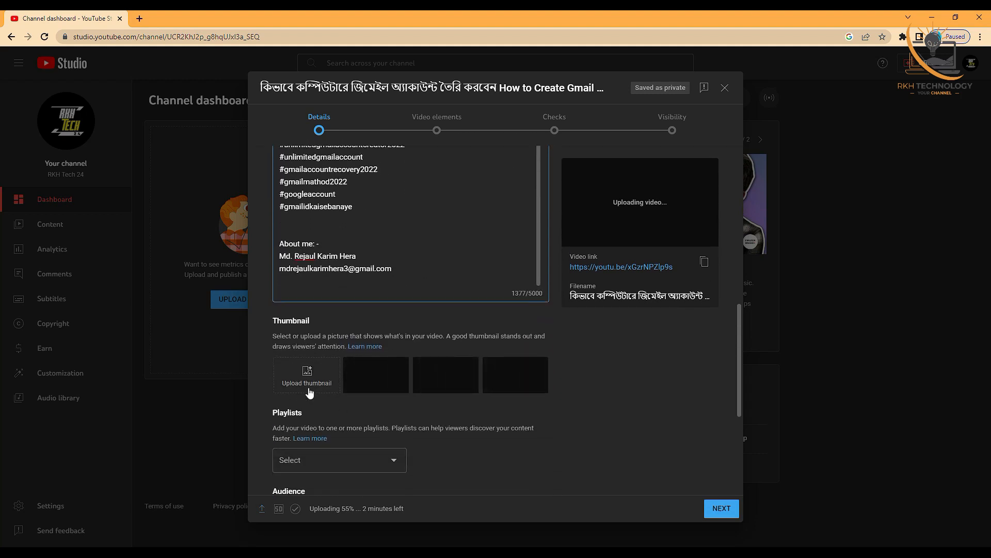
{"action": "left_click", "coordinate": [315, 386]}
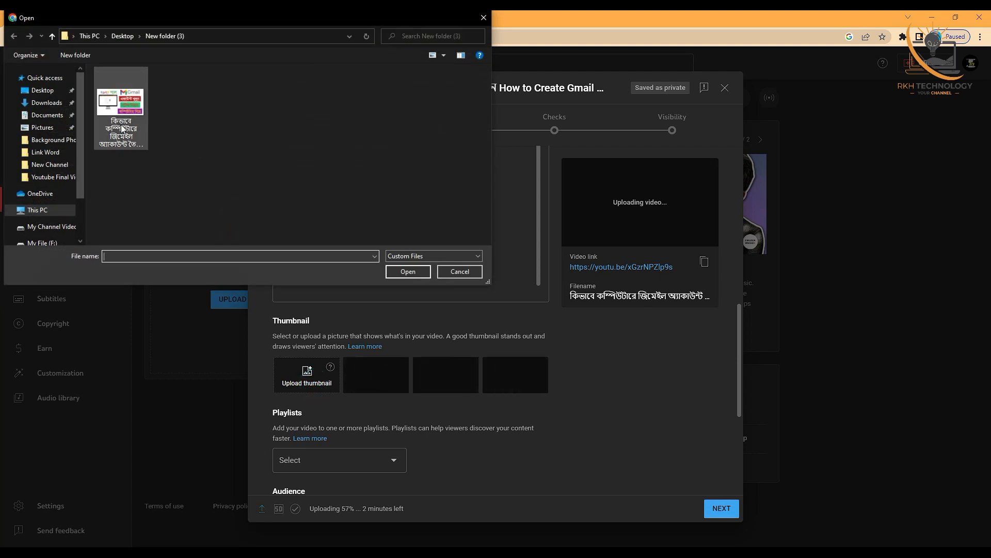
{"action": "left_click", "coordinate": [112, 110]}
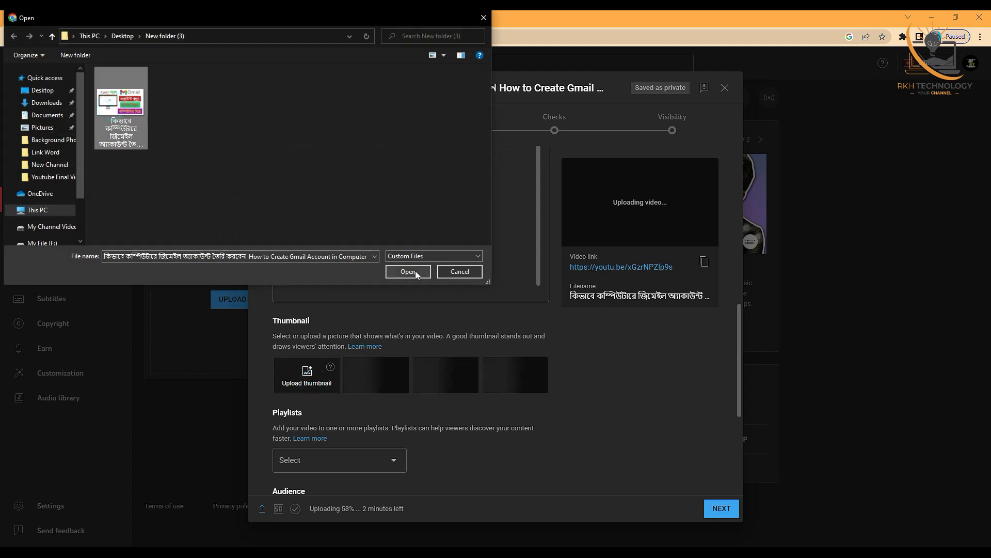
{"action": "left_click", "coordinate": [408, 271]}
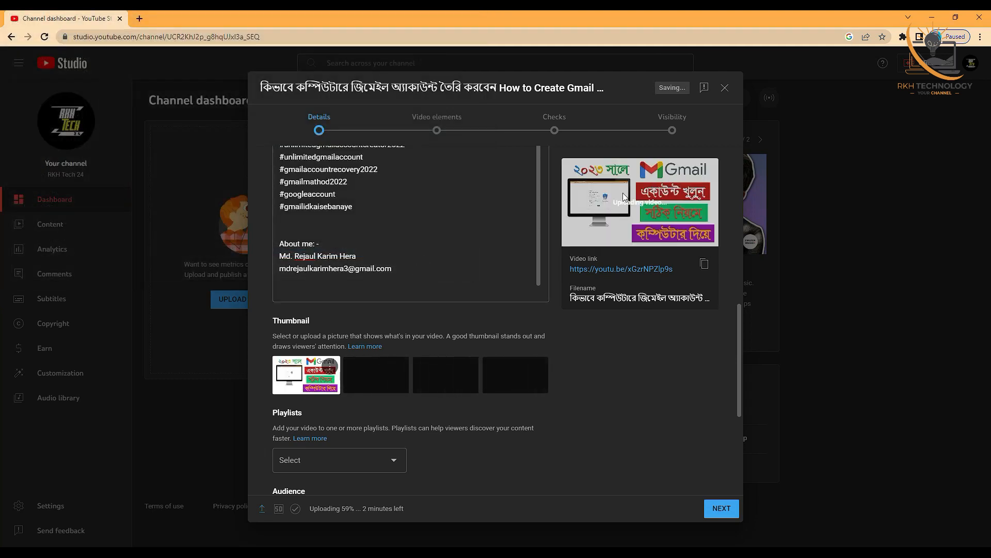
Create a public playlist titled "Gmail Account (A to Z)" and assign the video to it.
{"action": "scroll", "coordinate": [544, 401], "scroll_direction": "down", "scroll_amount": 3}
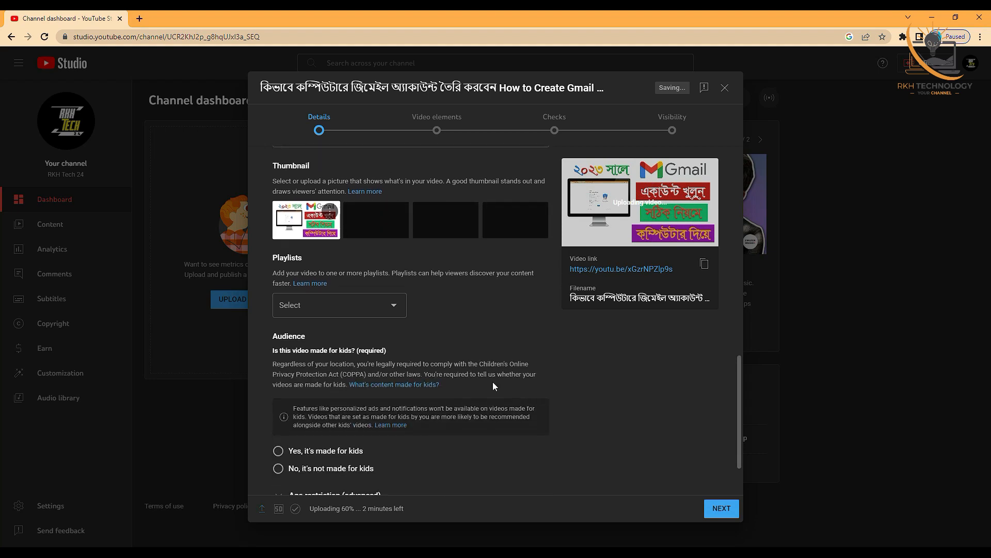
{"action": "left_click", "coordinate": [367, 308]}
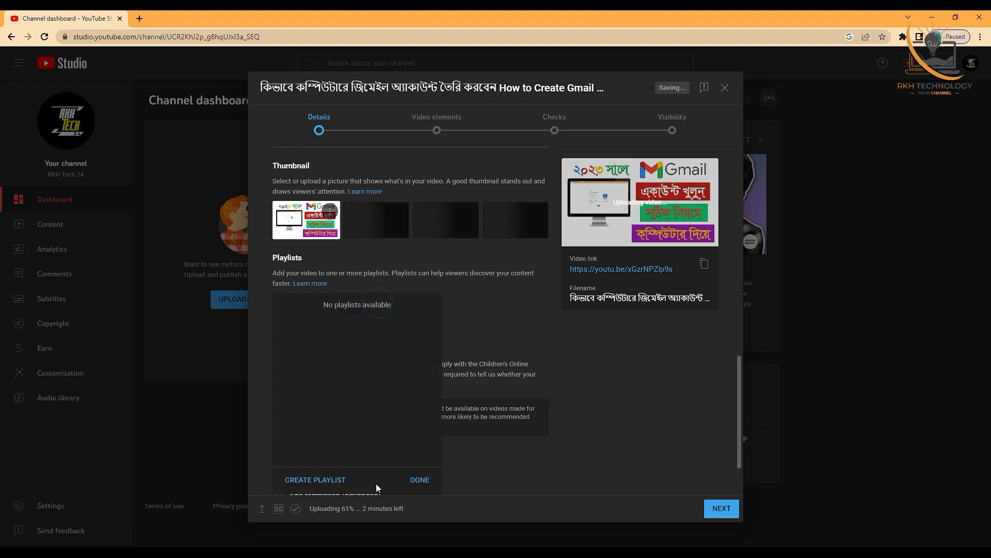
{"action": "left_click", "coordinate": [307, 483]}
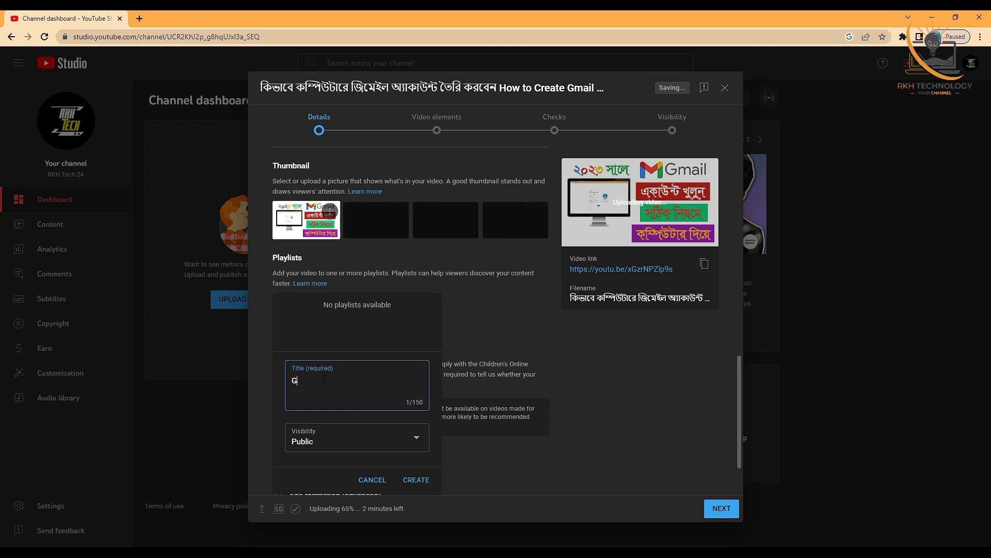
{"action": "key", "text": "BackSpace"}
{"action": "type", "text": "Gmail A"}
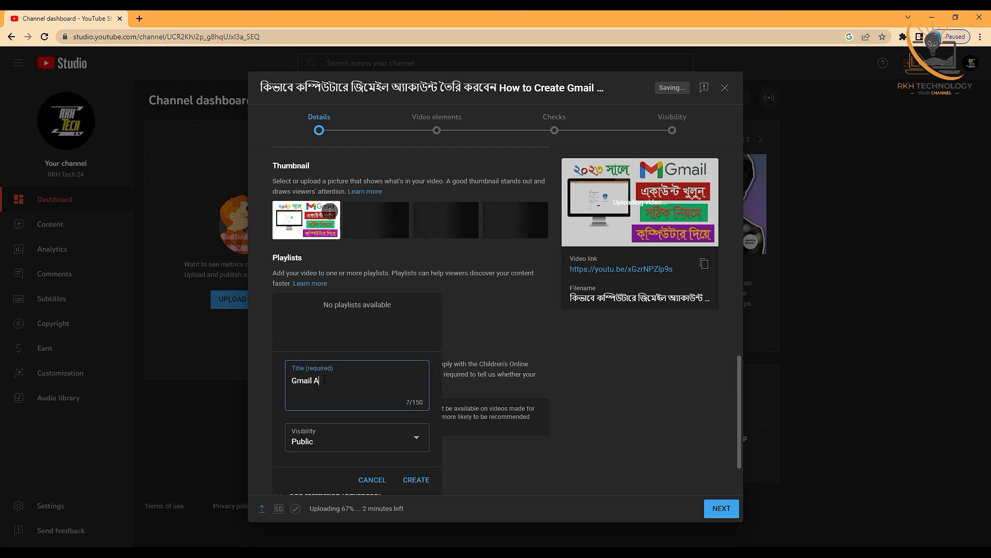
{"action": "type", "text": "ccount ("}
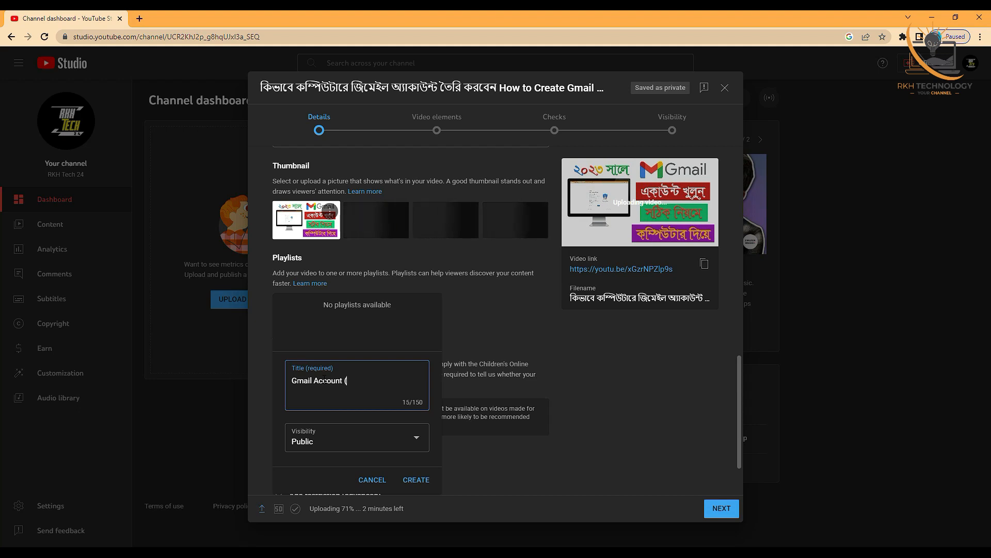
{"action": "type", "text": "A "}
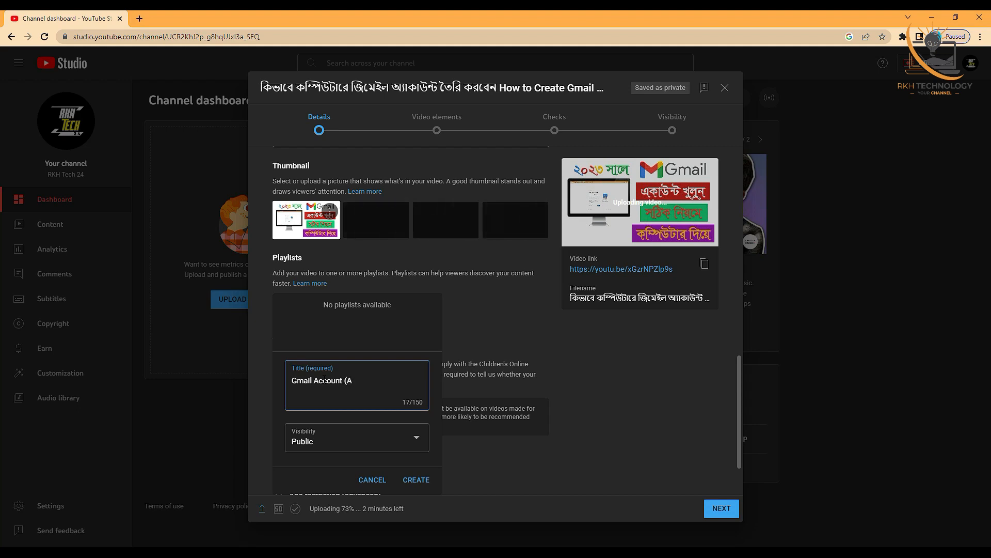
{"action": "type", "text": "to Z)"}
{"action": "left_click", "coordinate": [418, 480]}
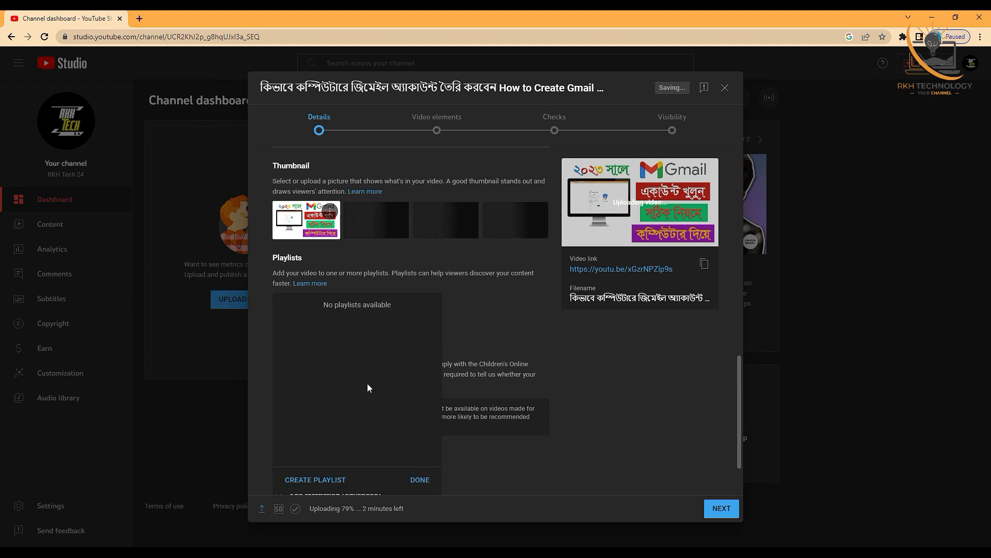
{"action": "left_click", "coordinate": [420, 479]}
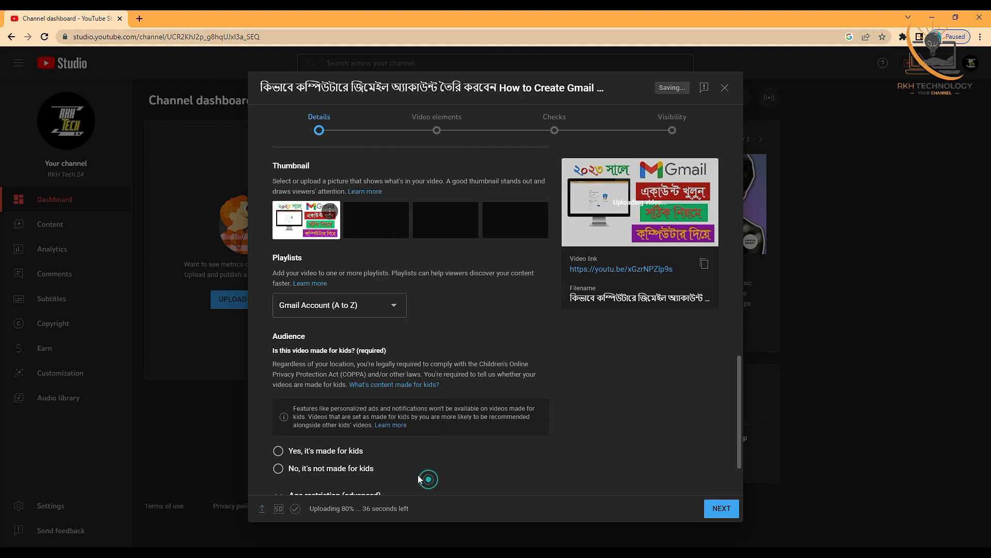
Mark the video as not made for kids, then expand the age restriction section and the additional settings.
{"action": "scroll", "coordinate": [547, 415], "scroll_direction": "down", "scroll_amount": 2}
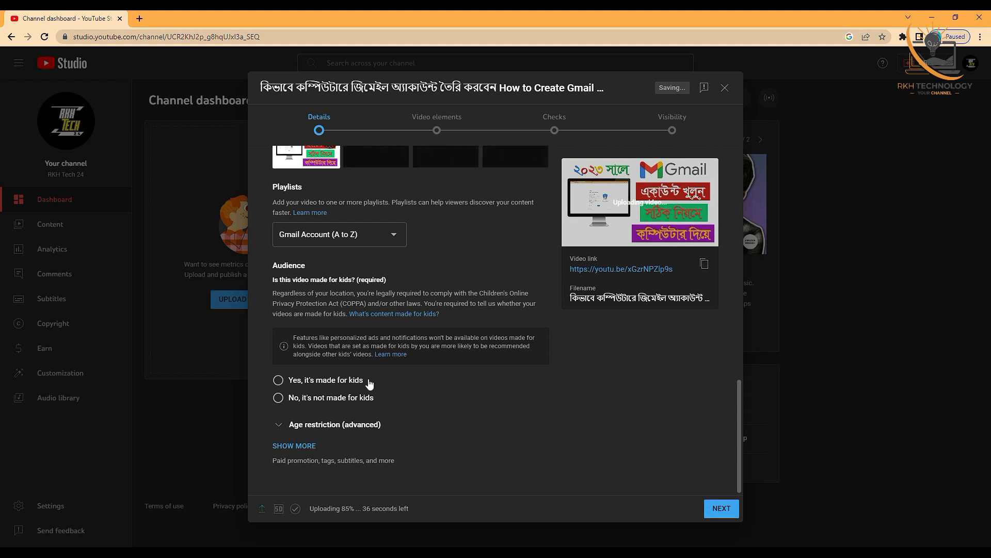
{"action": "left_click", "coordinate": [278, 398]}
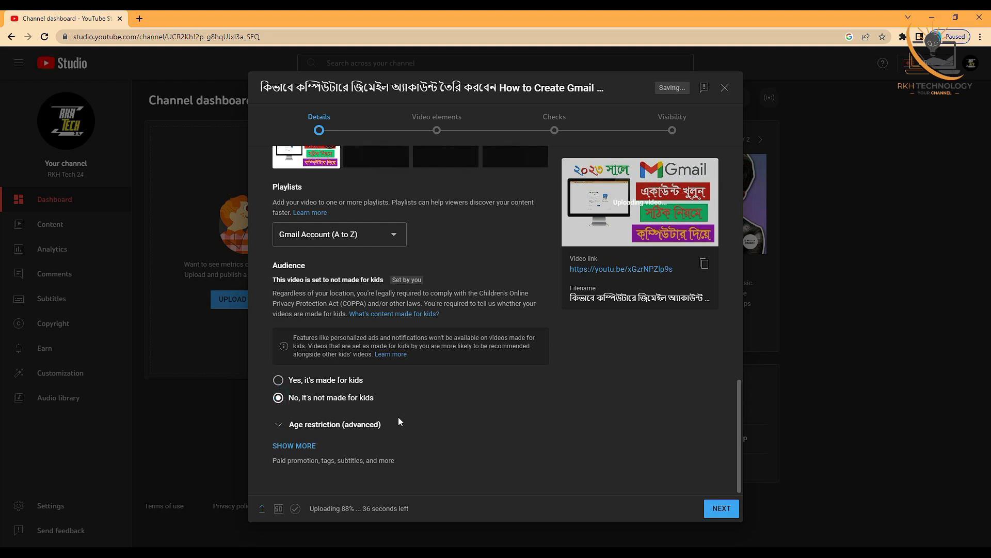
{"action": "left_click", "coordinate": [282, 424]}
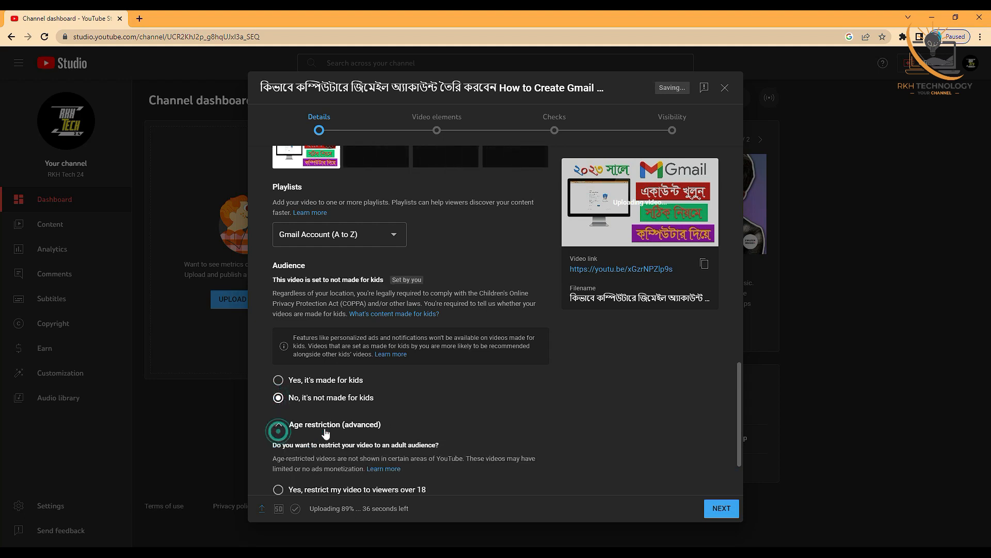
{"action": "scroll", "coordinate": [421, 412], "scroll_direction": "down", "scroll_amount": 1}
{"action": "left_click", "coordinate": [287, 447]}
Copy the comma-separated tag list at the end of the Video dis Notepad file into the video's tags in YouTube Studio.
{"action": "scroll", "coordinate": [356, 436], "scroll_direction": "down", "scroll_amount": 4}
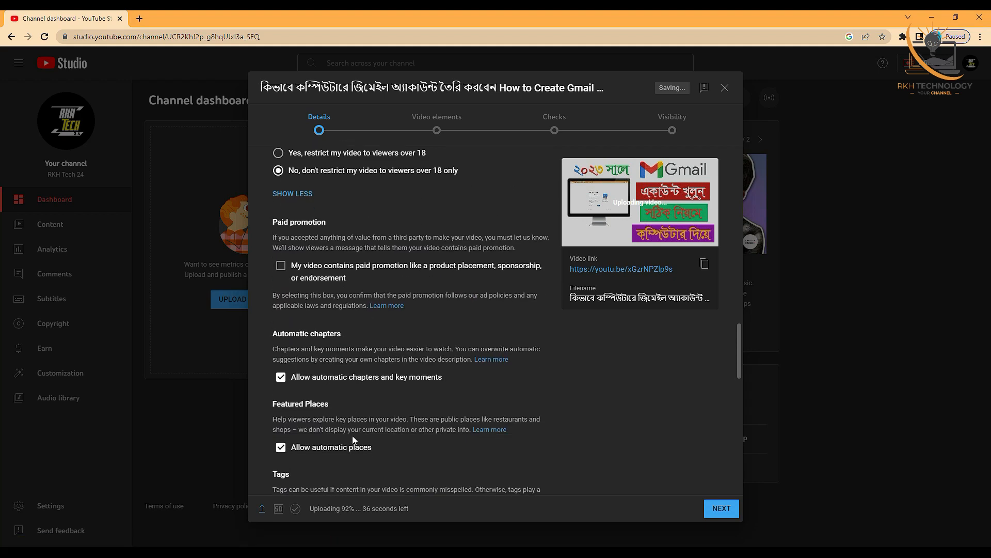
{"action": "scroll", "coordinate": [353, 435], "scroll_direction": "down", "scroll_amount": 1}
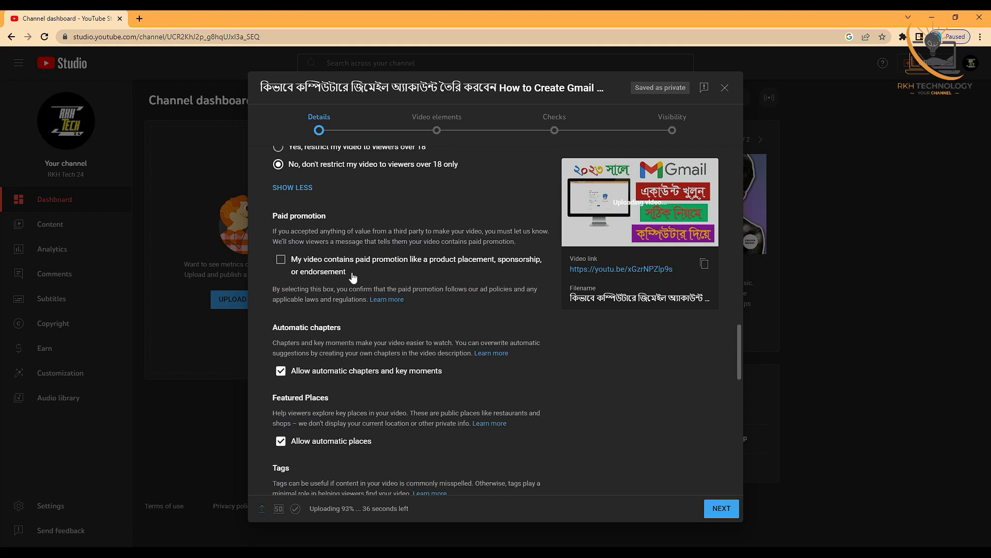
{"action": "scroll", "coordinate": [324, 356], "scroll_direction": "down", "scroll_amount": 5}
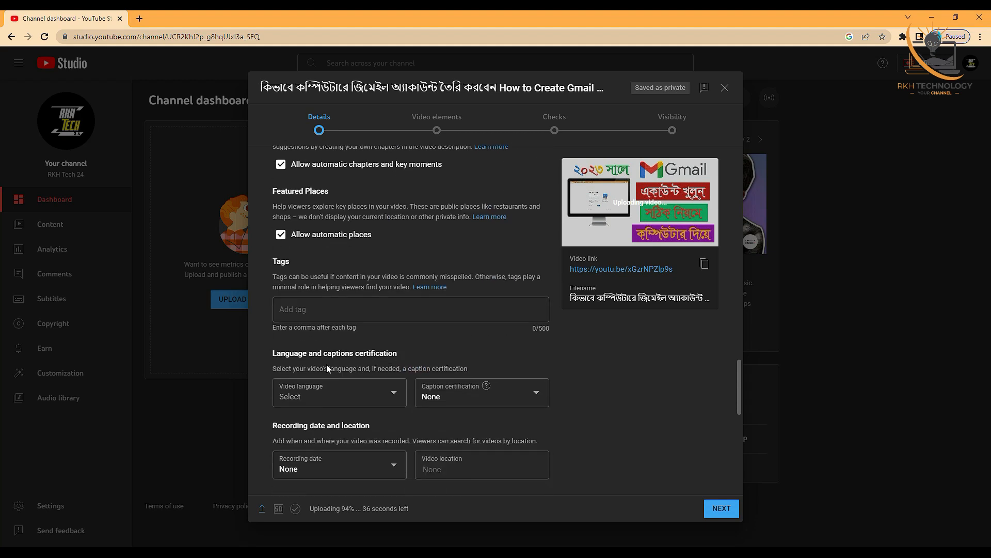
{"action": "key", "text": "alt+Tab"}
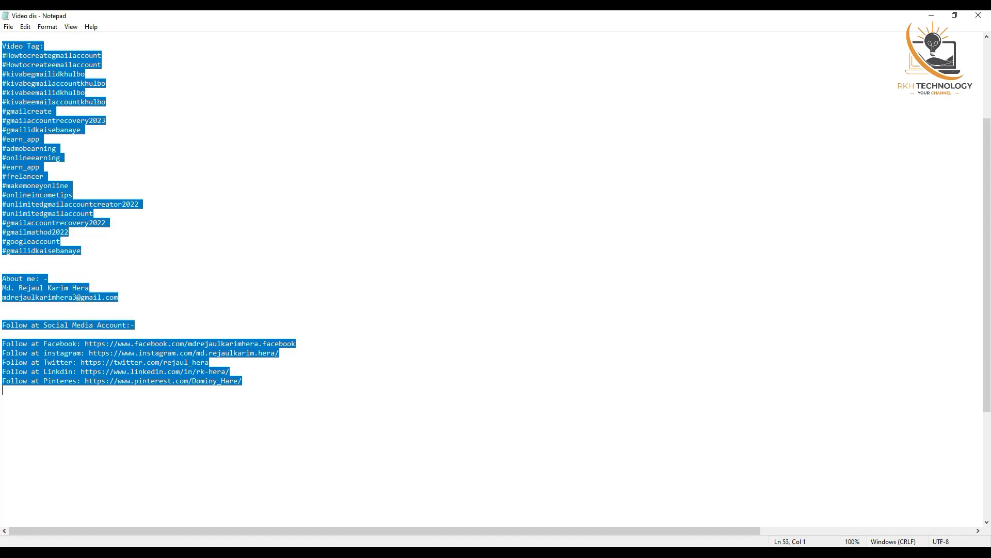
{"action": "scroll", "coordinate": [173, 392], "scroll_direction": "down", "scroll_amount": 2}
{"action": "left_click", "coordinate": [173, 392]}
{"action": "scroll", "coordinate": [172, 391], "scroll_direction": "down", "scroll_amount": 5}
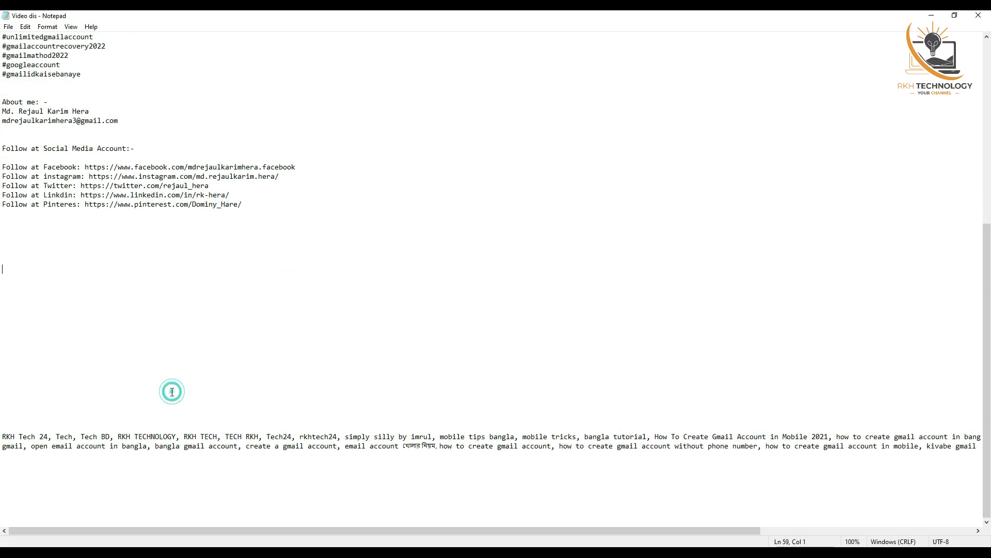
{"action": "left_click_drag", "start_coordinate": [2, 436], "coordinate": [872, 465]}
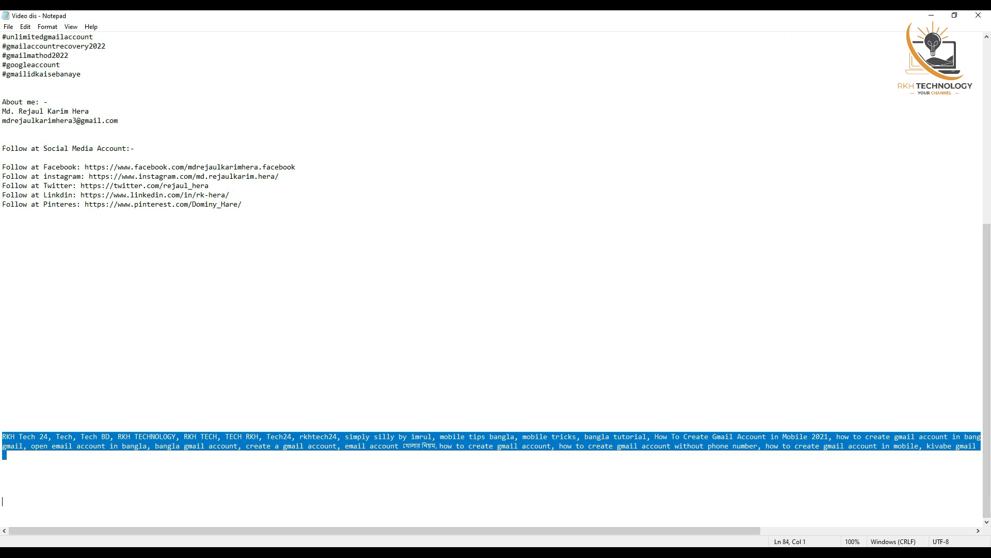
{"action": "left_click", "coordinate": [520, 5]}
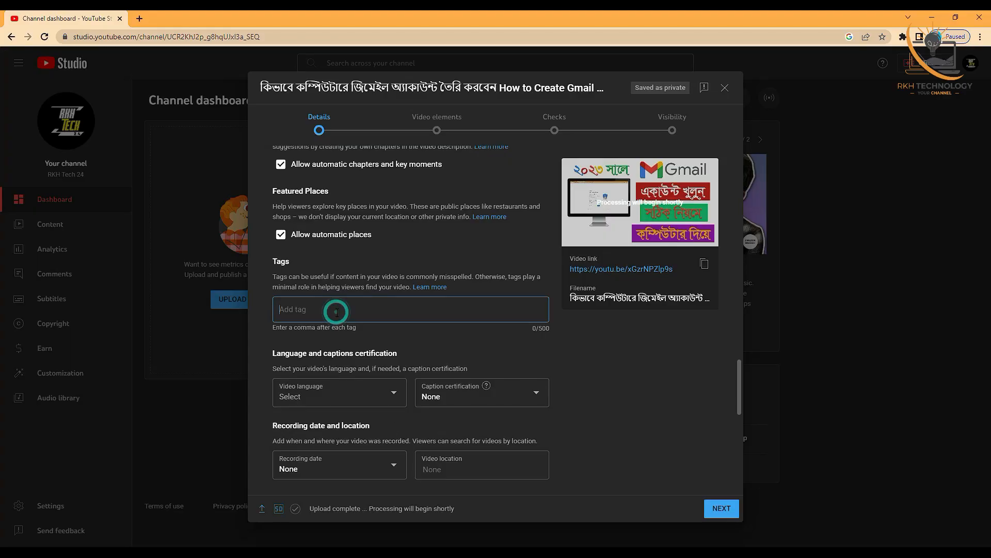
{"action": "key", "text": "ctrl+v"}
Remove the tags "kivabe gmail account khulbo 2023", "how to create gmail account in mobile" and "gmail tutorial in bangla".
{"action": "scroll", "coordinate": [382, 403], "scroll_direction": "down", "scroll_amount": 4}
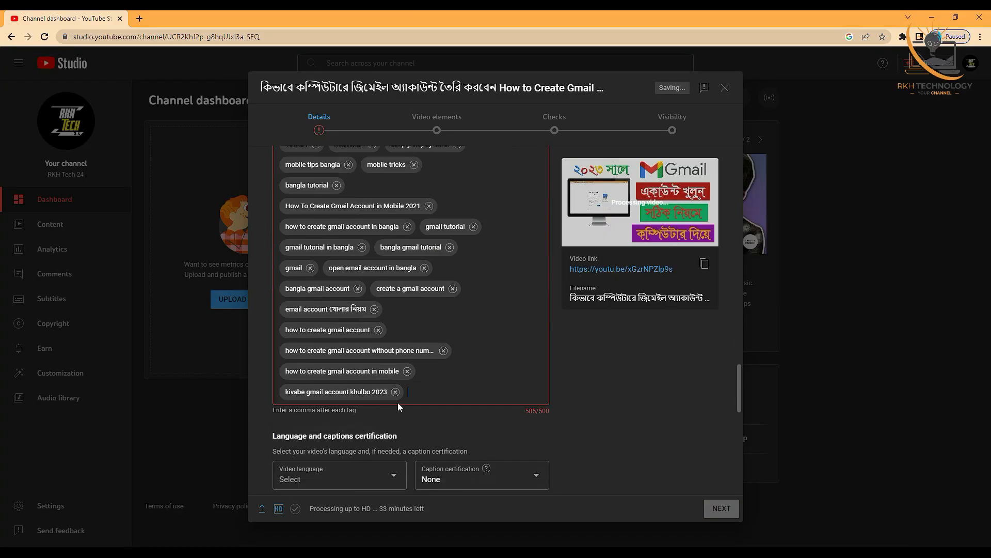
{"action": "left_click", "coordinate": [395, 391]}
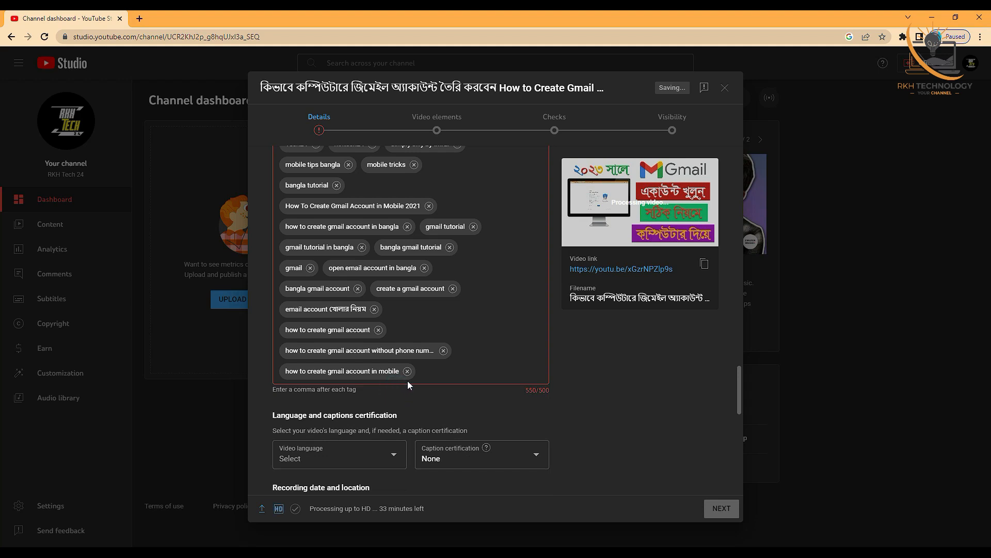
{"action": "left_click", "coordinate": [407, 372]}
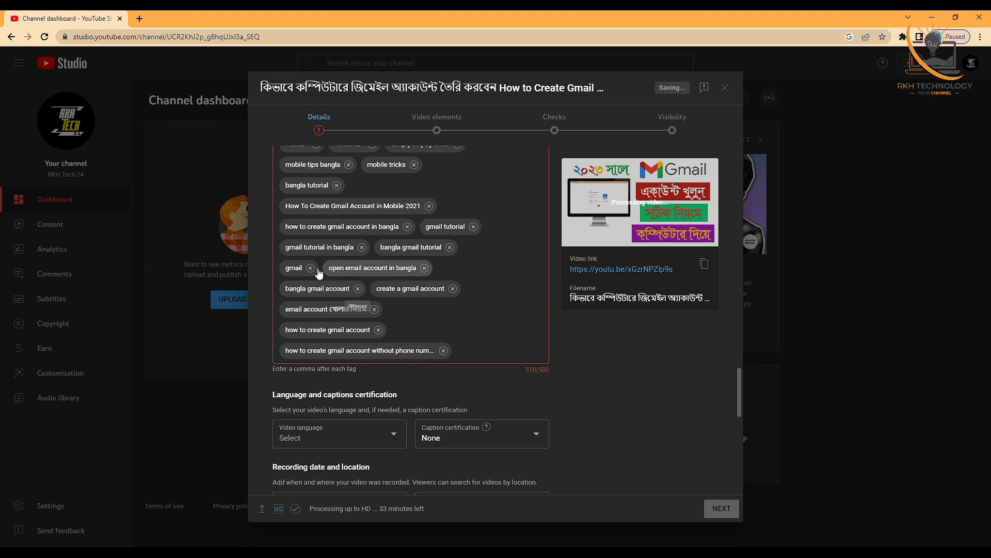
{"action": "left_click", "coordinate": [362, 246]}
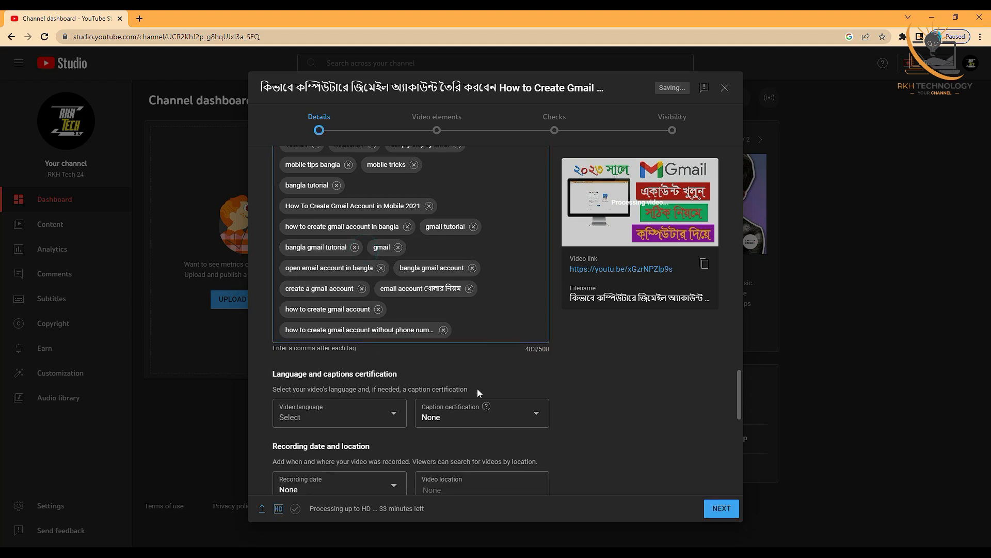
{"action": "scroll", "coordinate": [391, 355], "scroll_direction": "up", "scroll_amount": 2}
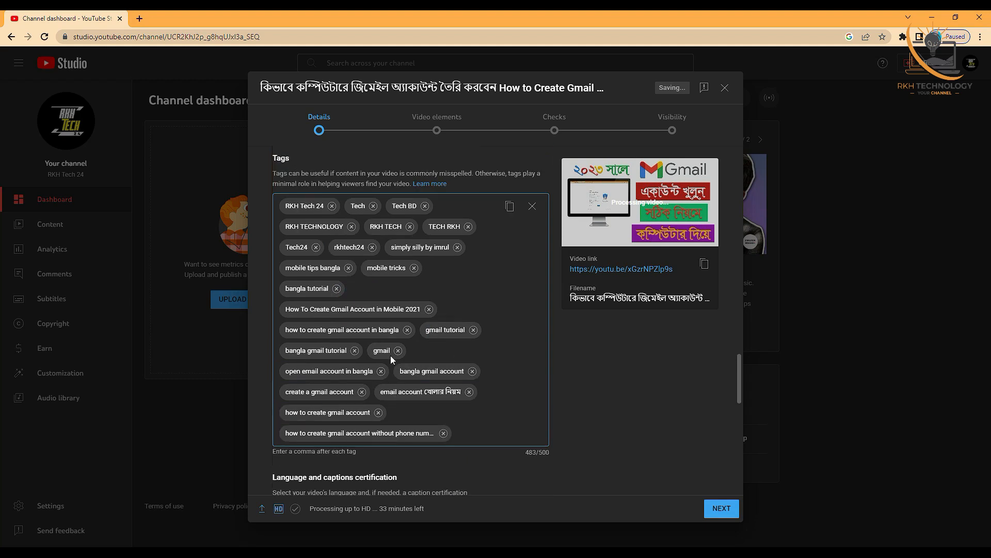
Set the video language to Bangla and look over the caption certification options, keeping None.
{"action": "scroll", "coordinate": [390, 355], "scroll_direction": "down", "scroll_amount": 4}
{"action": "scroll", "coordinate": [390, 355], "scroll_direction": "up", "scroll_amount": 2}
{"action": "scroll", "coordinate": [390, 355], "scroll_direction": "down", "scroll_amount": 1}
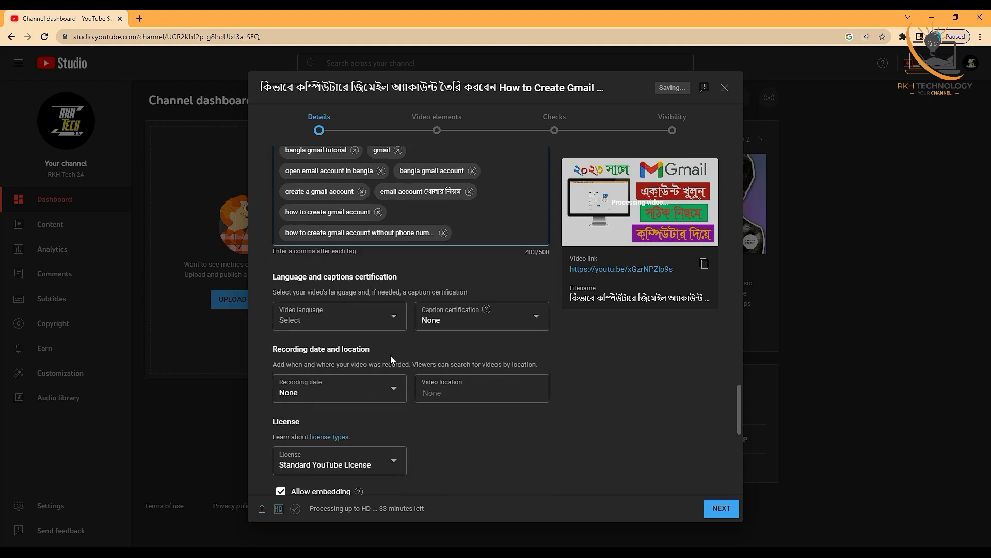
{"action": "scroll", "coordinate": [390, 356], "scroll_direction": "down", "scroll_amount": 2}
{"action": "left_click", "coordinate": [370, 258]}
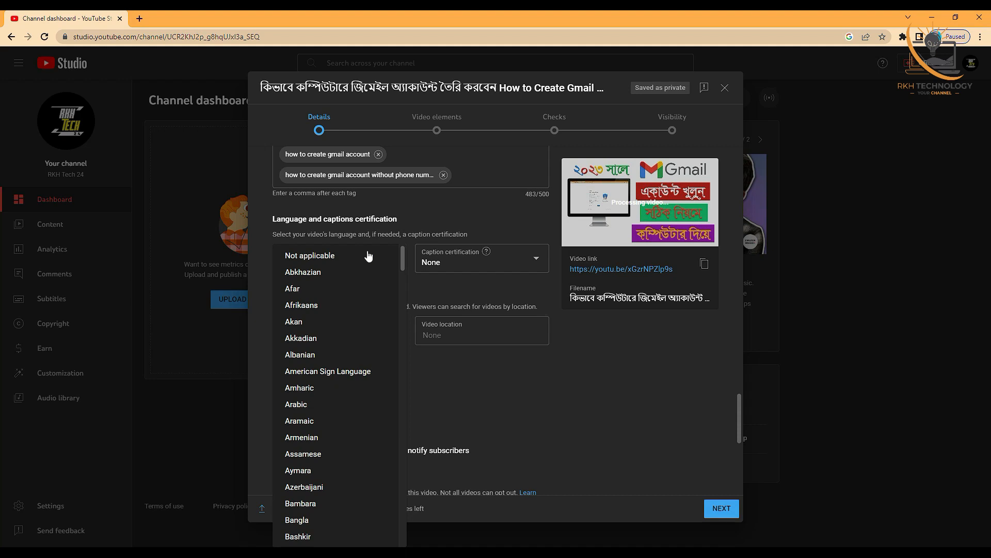
{"action": "scroll", "coordinate": [327, 474], "scroll_direction": "down", "scroll_amount": 1}
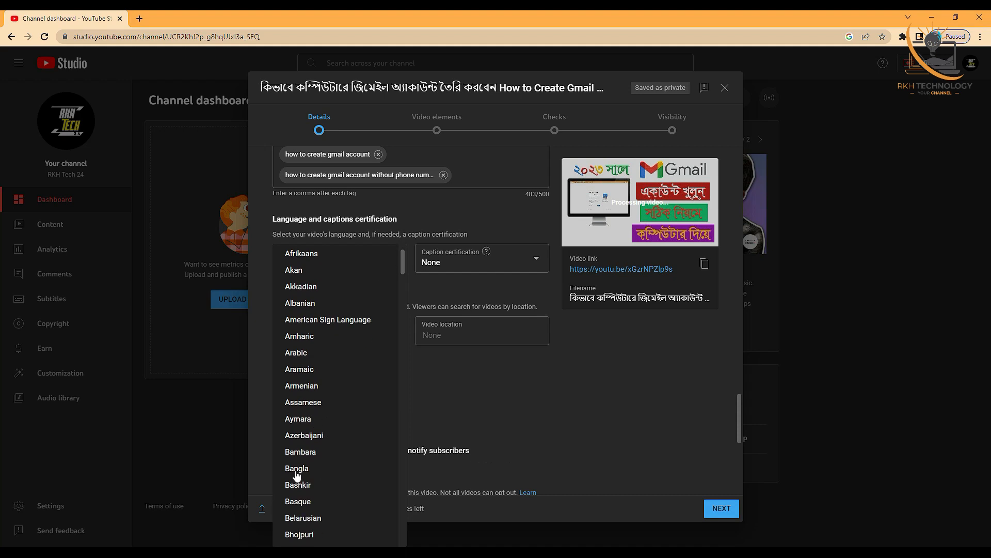
{"action": "left_click", "coordinate": [299, 469]}
{"action": "left_click", "coordinate": [310, 258]}
{"action": "left_click", "coordinate": [510, 401]}
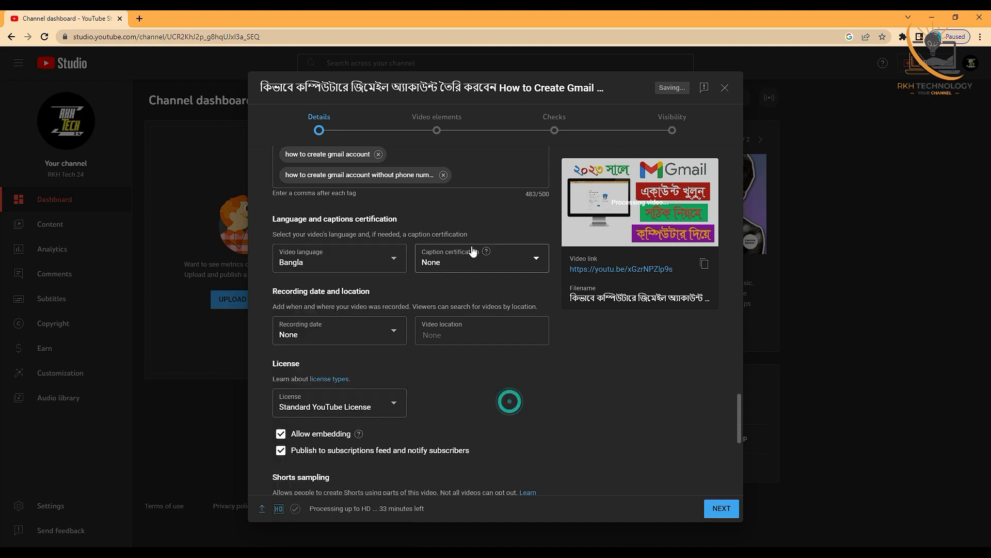
{"action": "left_click", "coordinate": [469, 258]}
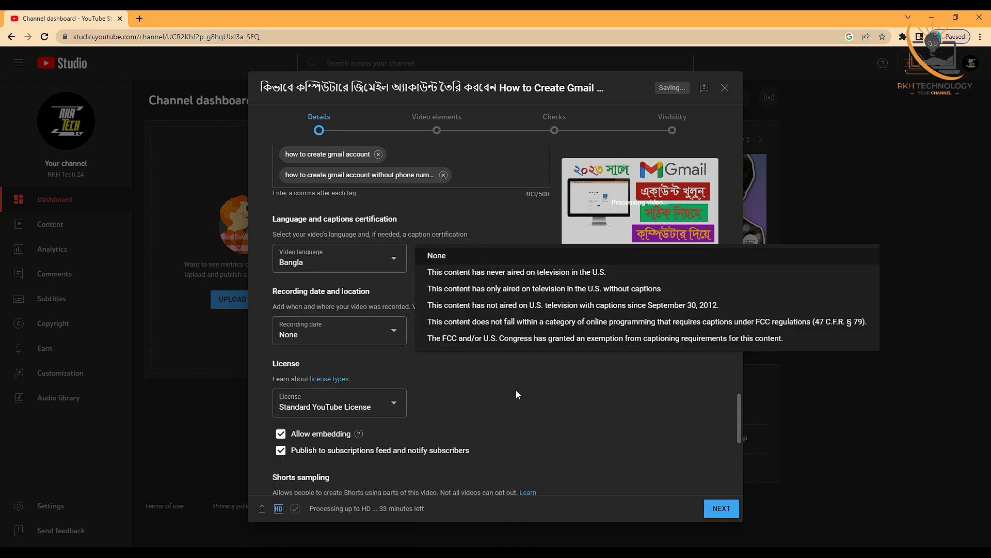
{"action": "left_click", "coordinate": [513, 395]}
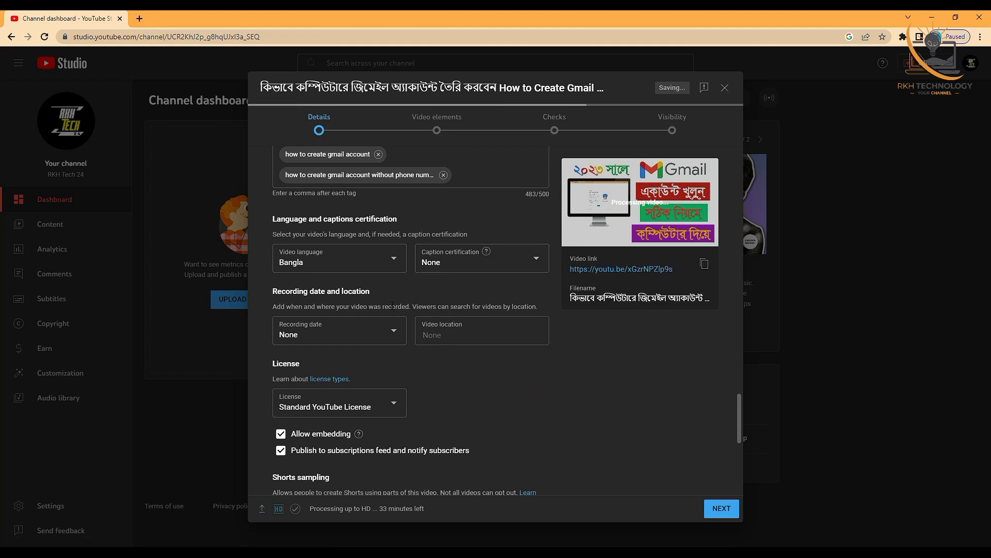
Set the video's recording date to Feb 19, 2023 and its location to Rangpur, Bangladesh.
{"action": "left_click", "coordinate": [326, 332]}
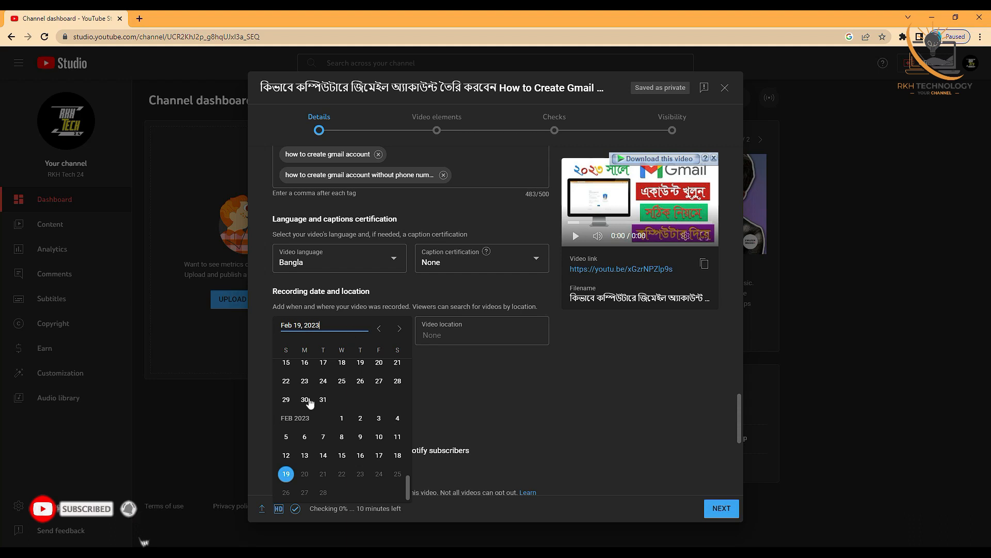
{"action": "left_click", "coordinate": [286, 474]}
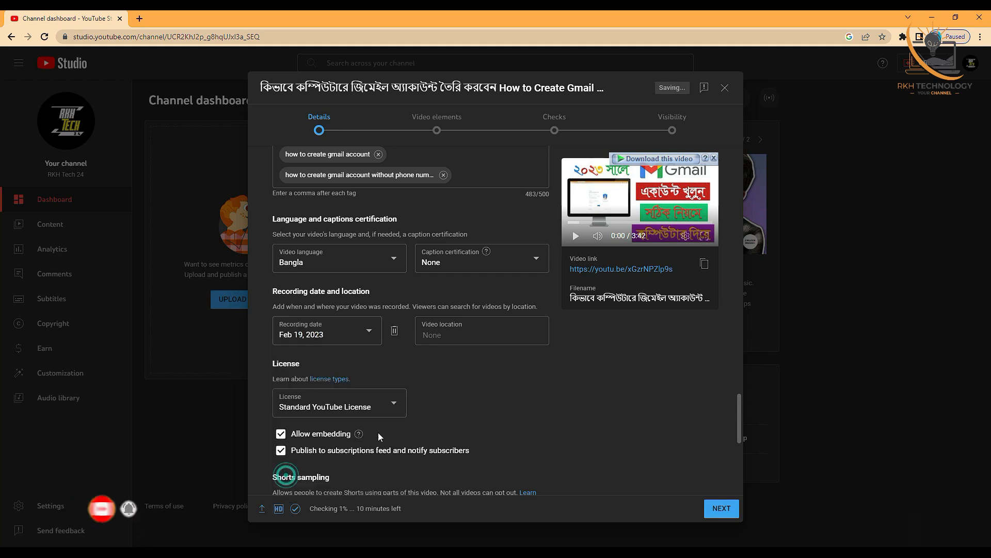
{"action": "left_click", "coordinate": [447, 336]}
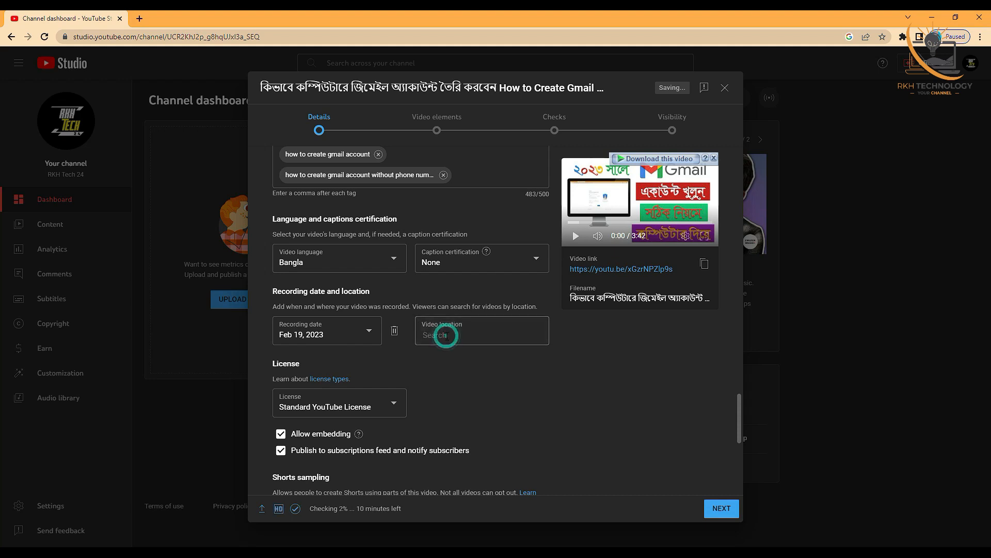
{"action": "type", "text": "Ba"}
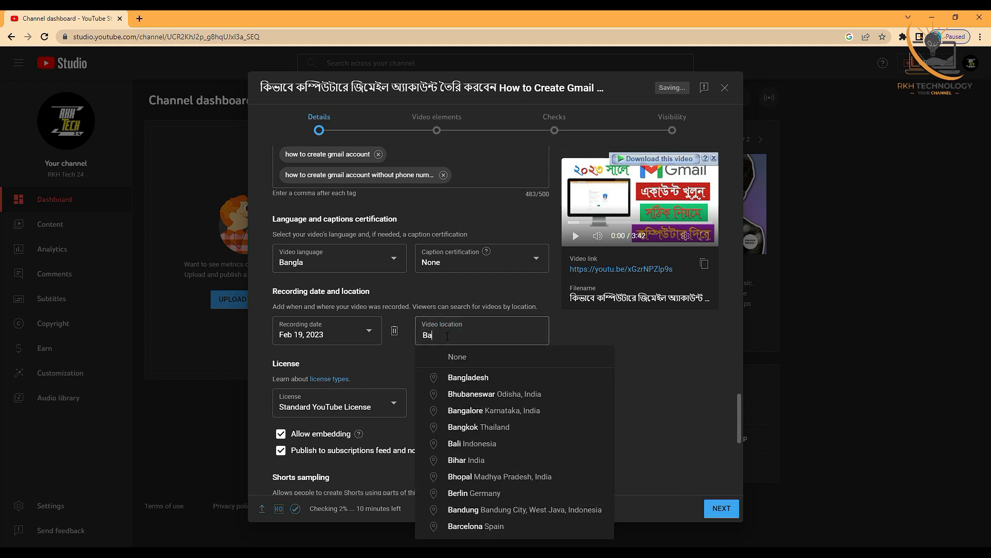
{"action": "type", "text": "ngl"}
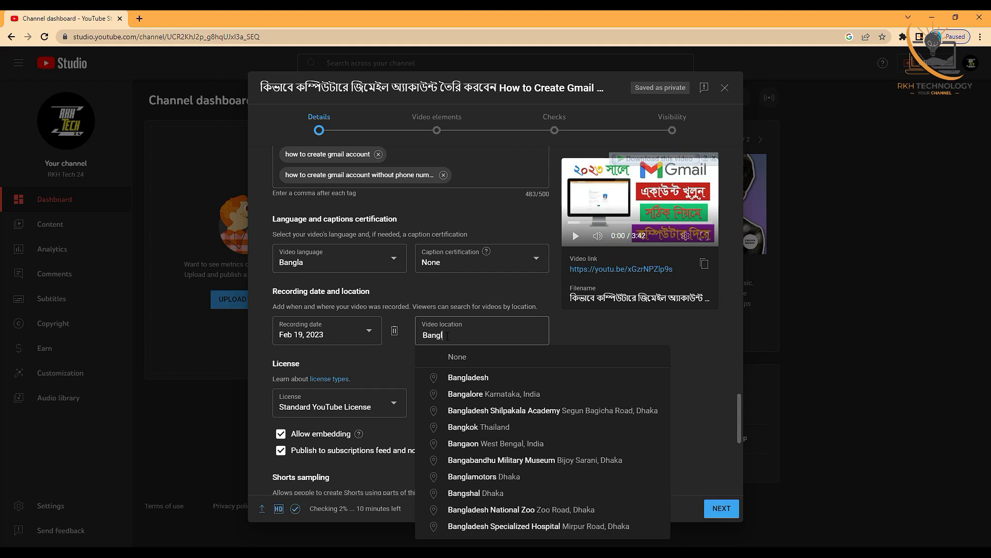
{"action": "type", "text": "adesh"}
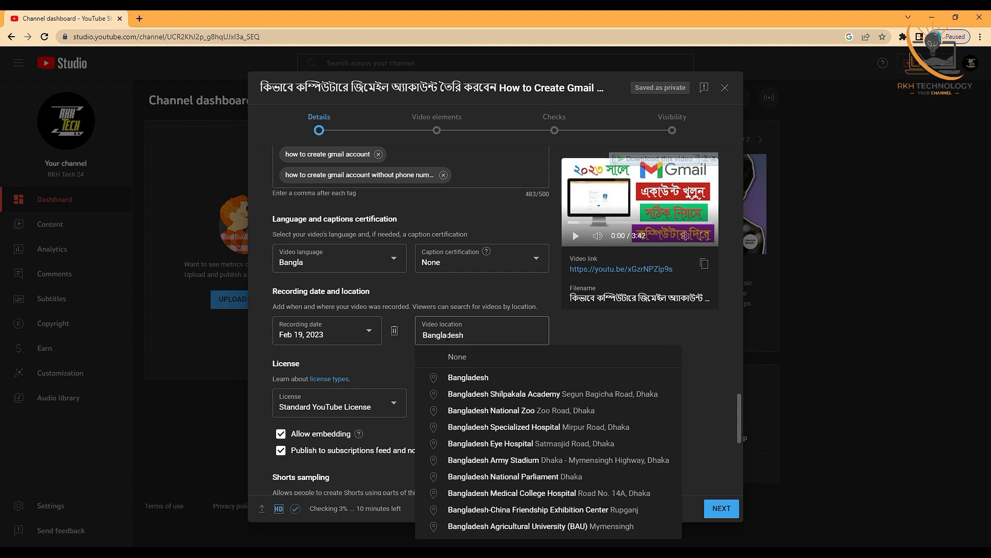
{"action": "type", "text": " Rang"}
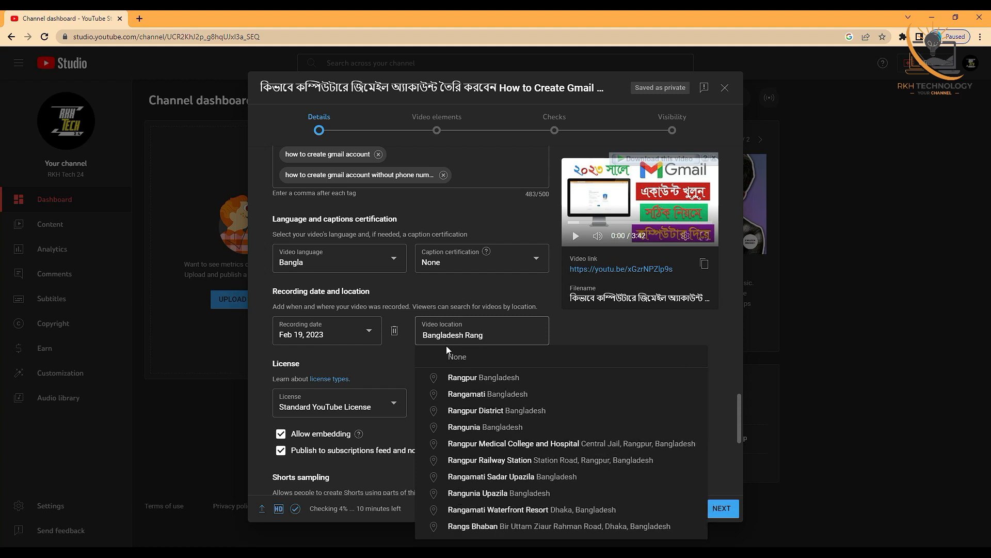
{"action": "left_click", "coordinate": [472, 381]}
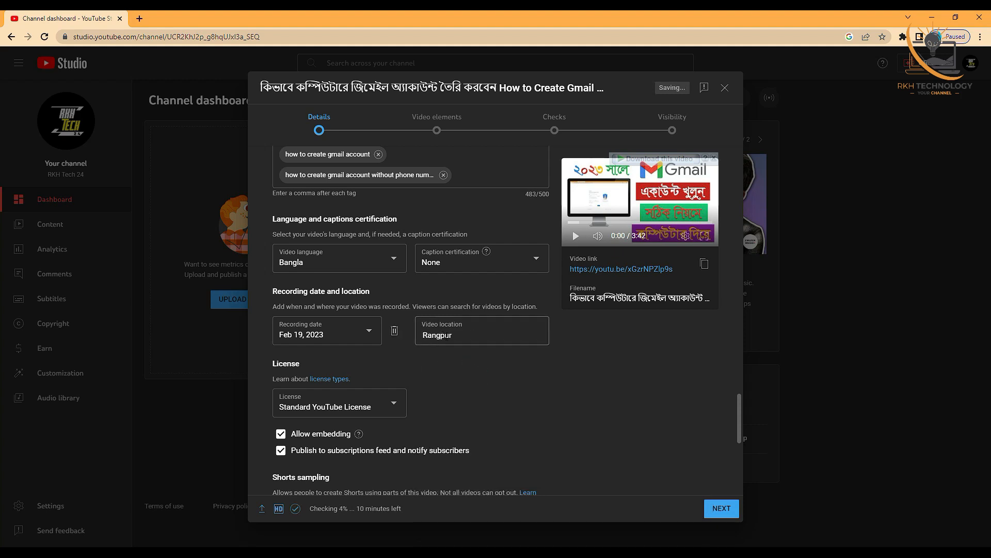
Keep the Standard YouTube License and set the video category to Science & Technology.
{"action": "scroll", "coordinate": [370, 383], "scroll_direction": "down", "scroll_amount": 2}
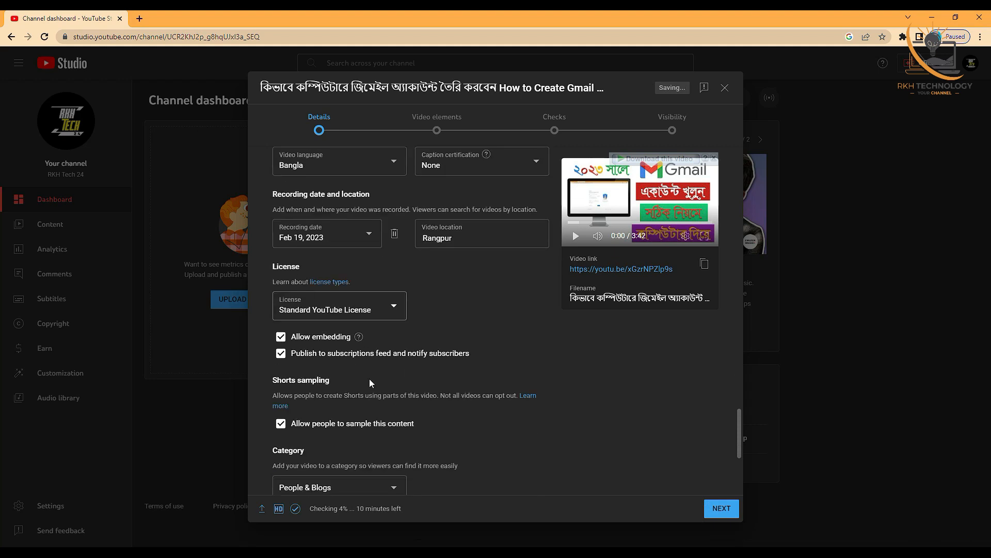
{"action": "left_click", "coordinate": [386, 302]}
{"action": "left_click", "coordinate": [320, 296]}
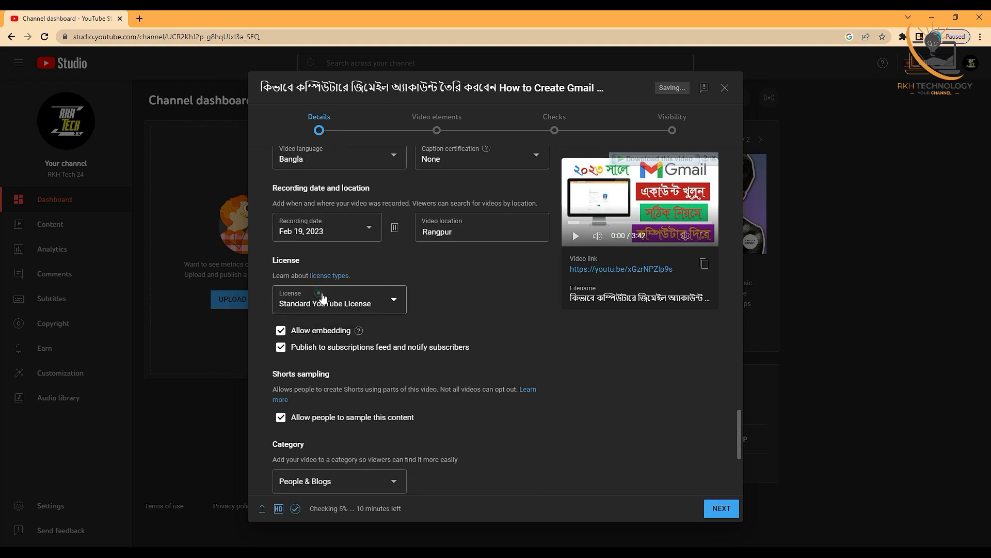
{"action": "scroll", "coordinate": [471, 356], "scroll_direction": "down", "scroll_amount": 3}
{"action": "left_click", "coordinate": [329, 328]}
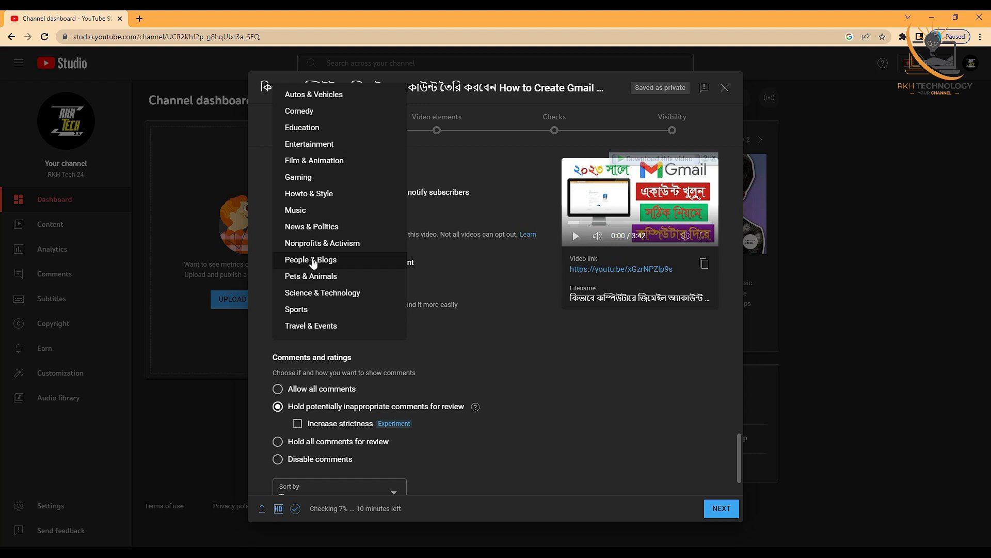
{"action": "left_click", "coordinate": [352, 294]}
{"action": "scroll", "coordinate": [433, 366], "scroll_direction": "down", "scroll_amount": 1}
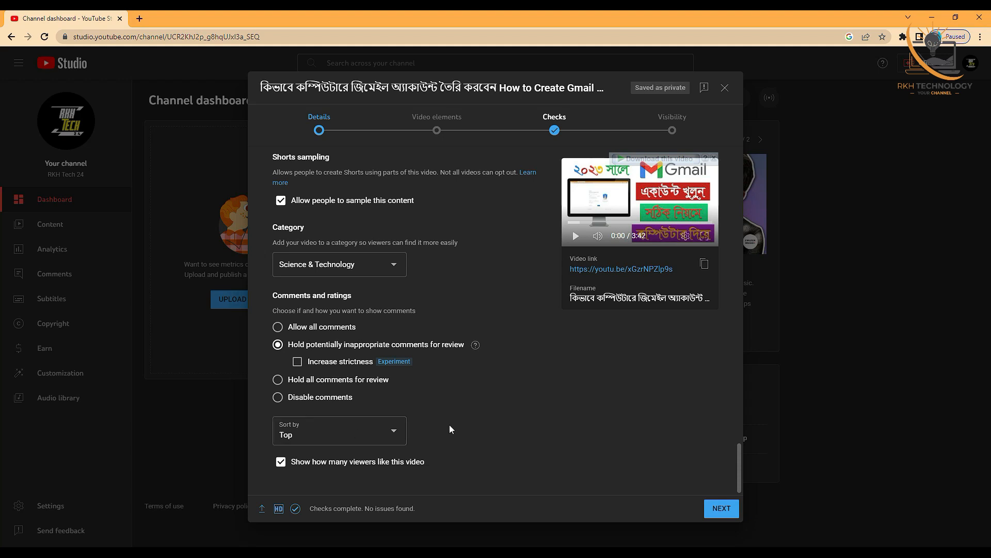
Set comments to hold potentially inappropriate ones for review, then continue to the video elements stage.
{"action": "left_click", "coordinate": [273, 327]}
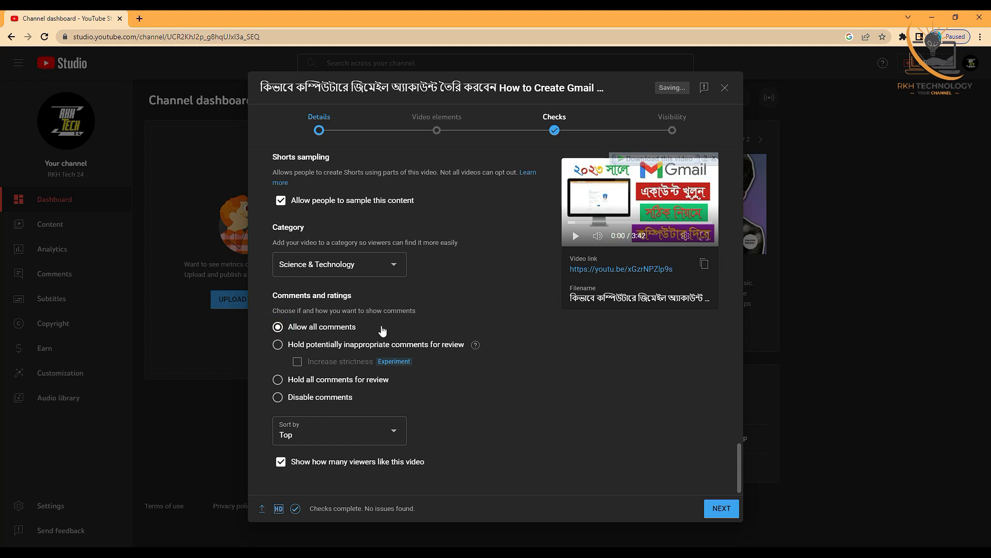
{"action": "left_click", "coordinate": [278, 345]}
{"action": "left_click", "coordinate": [278, 327]}
{"action": "left_click", "coordinate": [279, 346]}
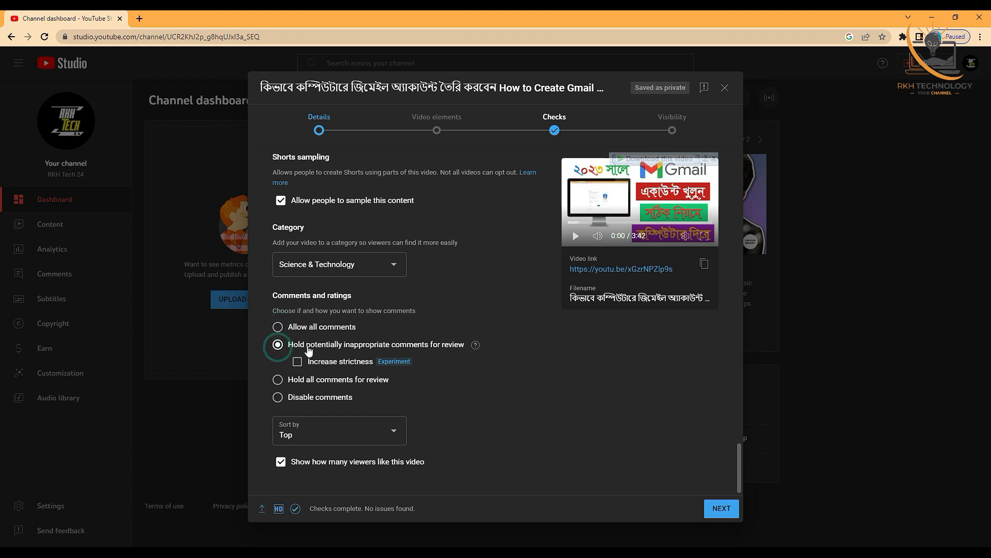
{"action": "left_click", "coordinate": [394, 433]}
{"action": "left_click", "coordinate": [490, 438]}
{"action": "left_click", "coordinate": [729, 515]}
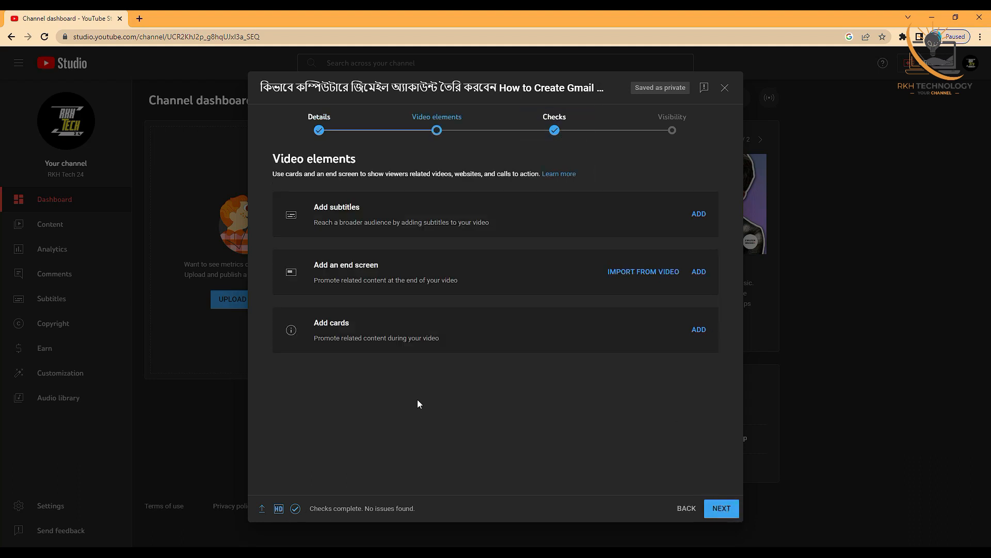
Add an end screen using the template with one video, one playlist and one subscribe element.
{"action": "left_click", "coordinate": [699, 272]}
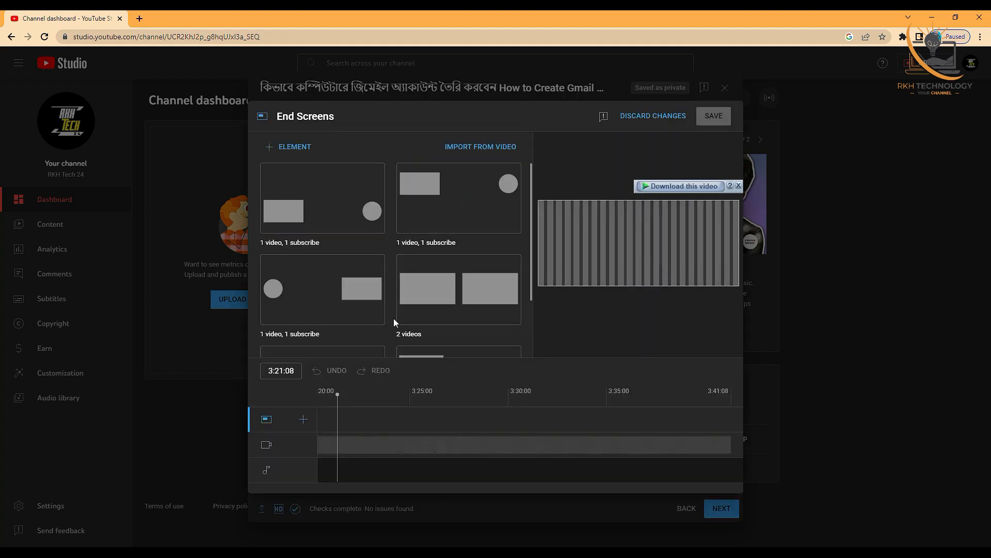
{"action": "scroll", "coordinate": [462, 333], "scroll_direction": "down", "scroll_amount": 2}
{"action": "scroll", "coordinate": [463, 333], "scroll_direction": "down", "scroll_amount": 1}
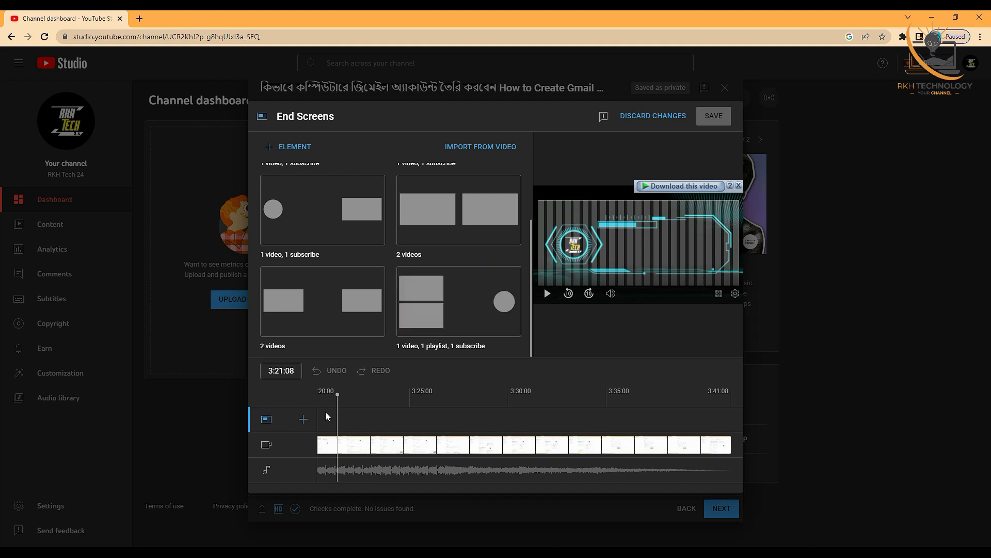
{"action": "left_click_drag", "start_coordinate": [333, 392], "coordinate": [719, 419]}
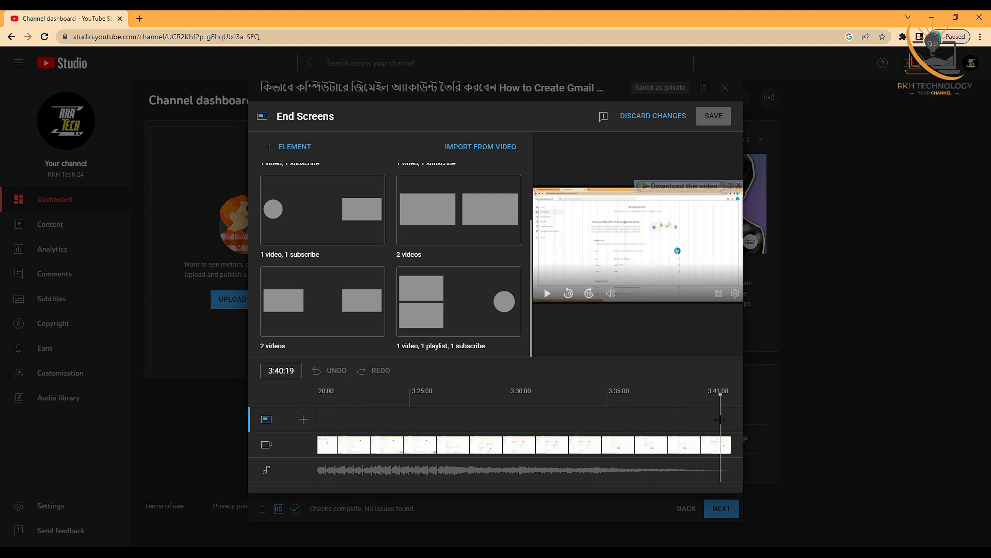
{"action": "left_click", "coordinate": [486, 294]}
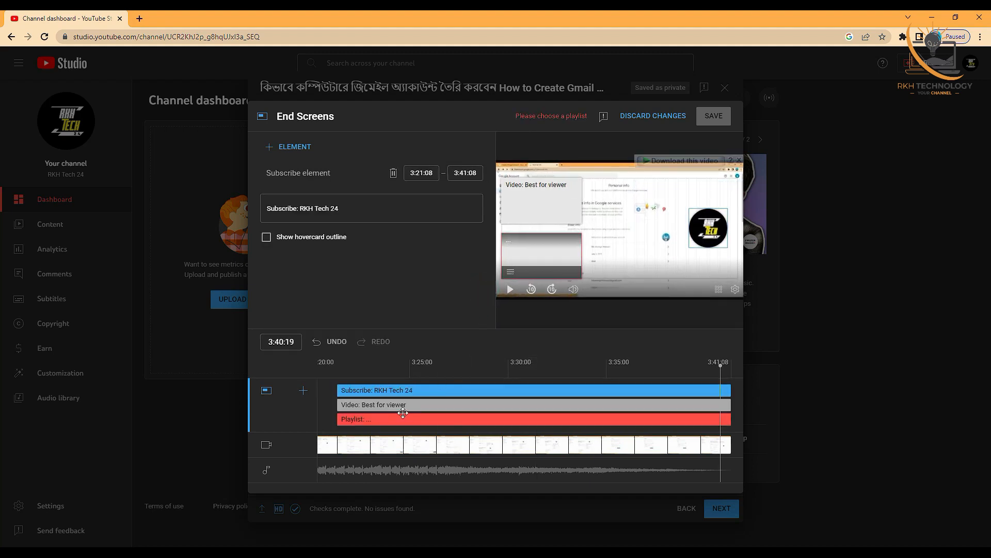
Shorten the video, subscribe and playlist end screen elements so each starts at 3:36:08, and preview that moment.
{"action": "left_click_drag", "start_coordinate": [338, 408], "coordinate": [673, 414]}
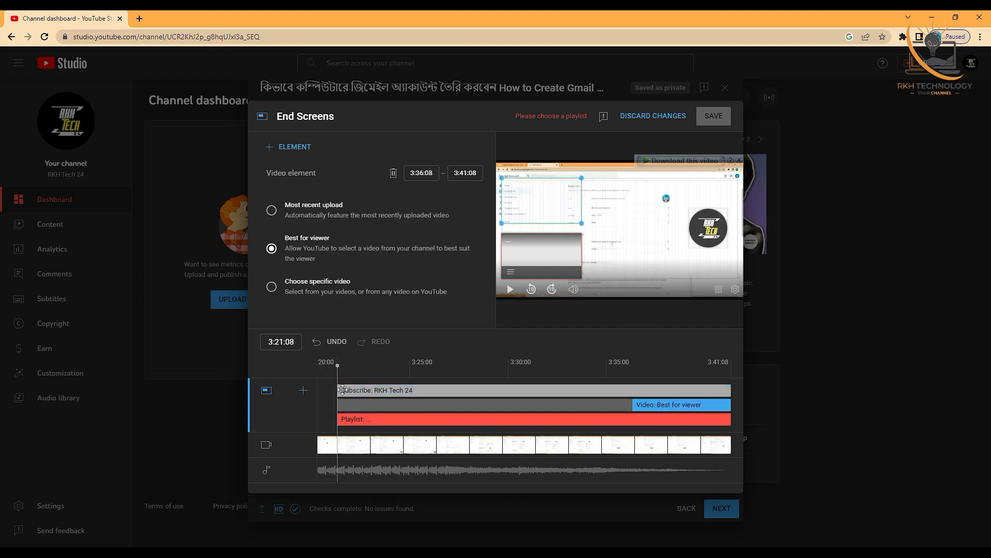
{"action": "left_click_drag", "start_coordinate": [334, 390], "coordinate": [633, 394]}
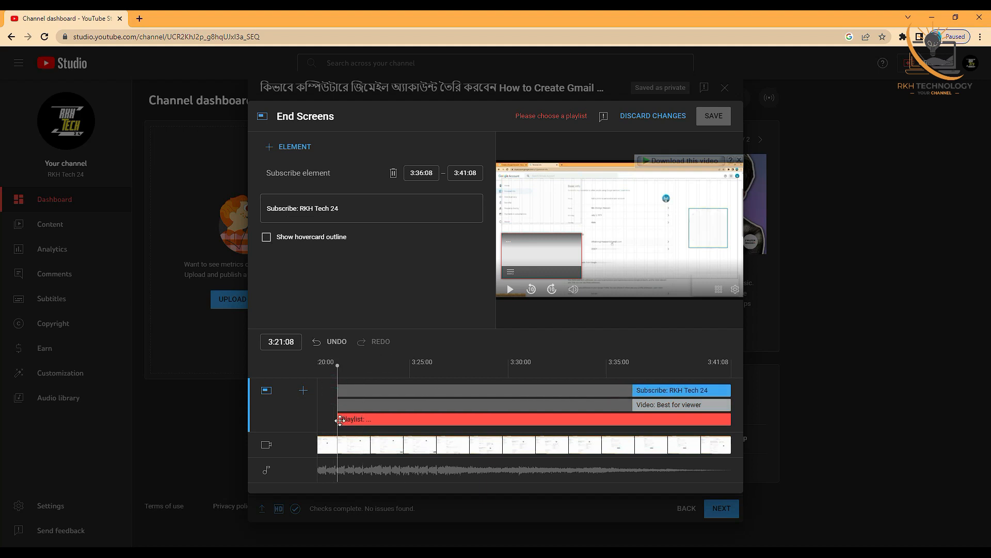
{"action": "left_click_drag", "start_coordinate": [334, 419], "coordinate": [634, 414]}
{"action": "left_click", "coordinate": [626, 371]}
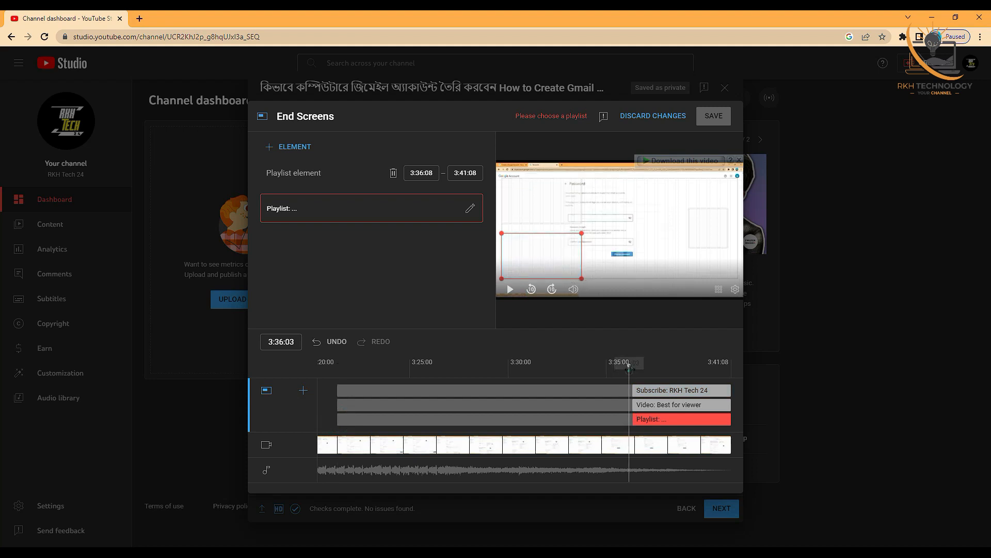
{"action": "left_click", "coordinate": [629, 367]}
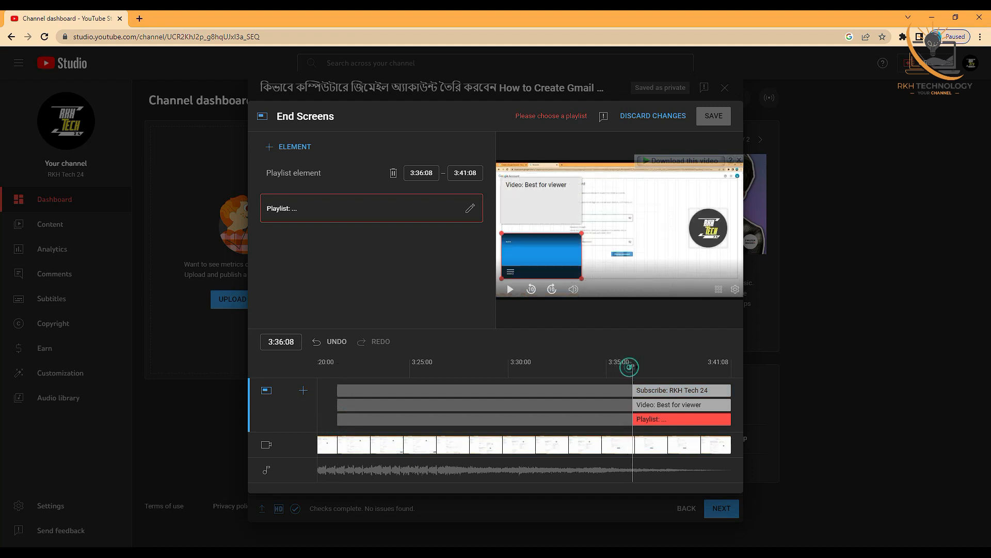
Delete all three end screen elements and discard the end screen changes.
{"action": "left_click", "coordinate": [677, 391]}
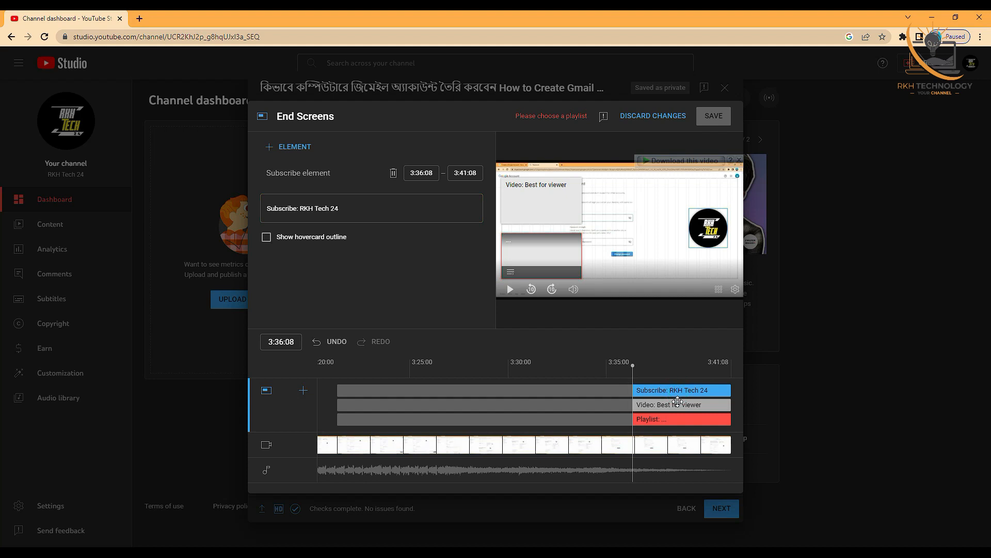
{"action": "key", "text": "Delete"}
{"action": "key", "text": "Delete"}
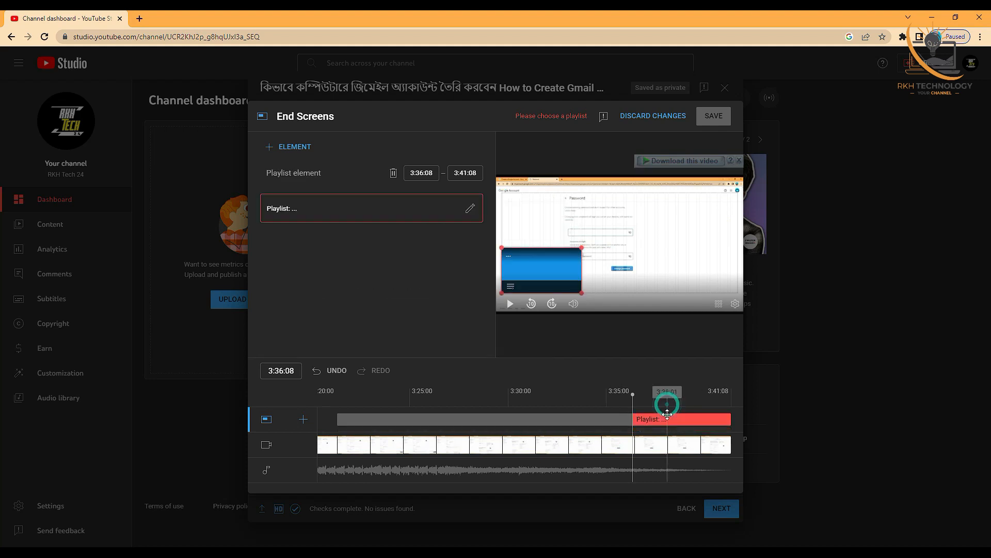
{"action": "key", "text": "Delete"}
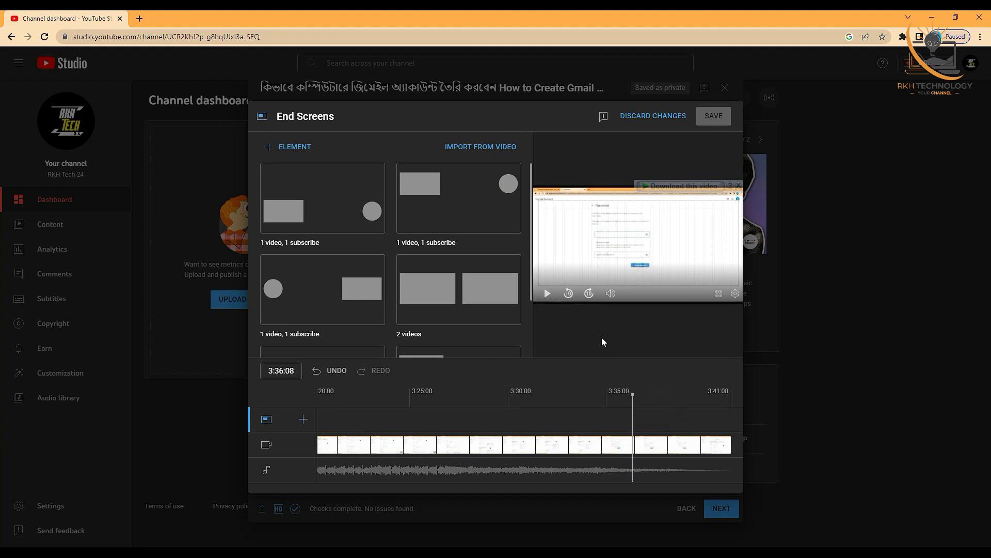
{"action": "left_click", "coordinate": [458, 427]}
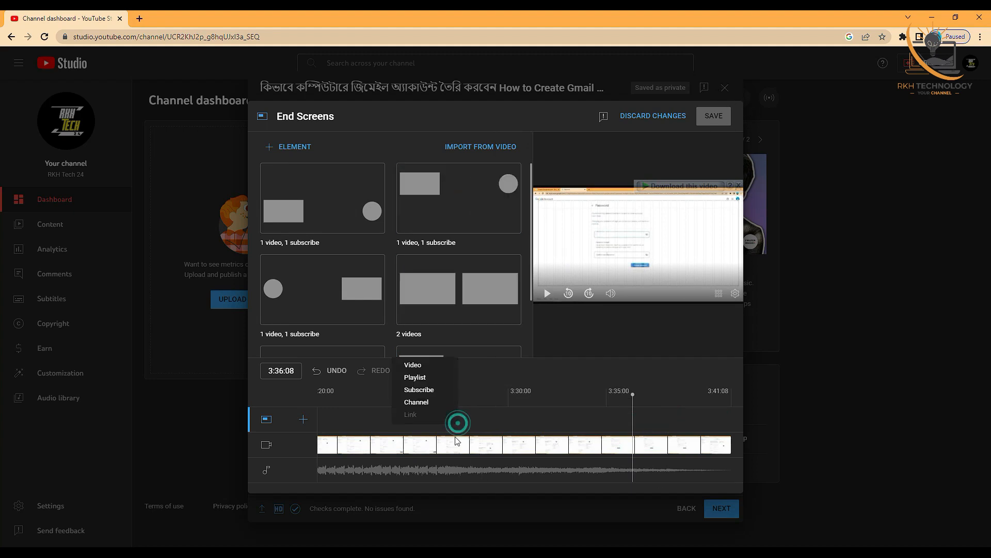
{"action": "left_click", "coordinate": [651, 117]}
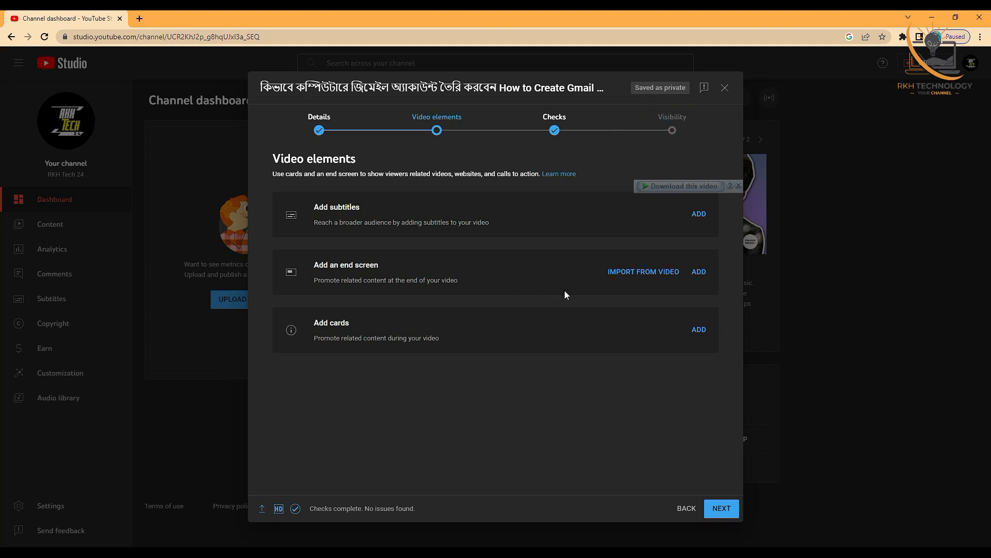
Add manually typed Bangla subtitles with a single caption reading "English" and publish them.
{"action": "left_click", "coordinate": [700, 216]}
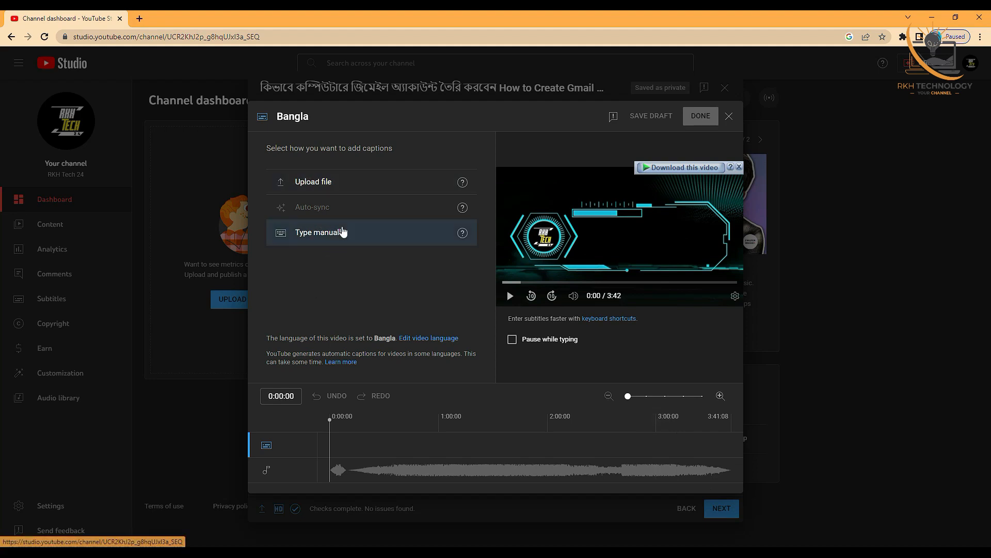
{"action": "left_click", "coordinate": [466, 230]}
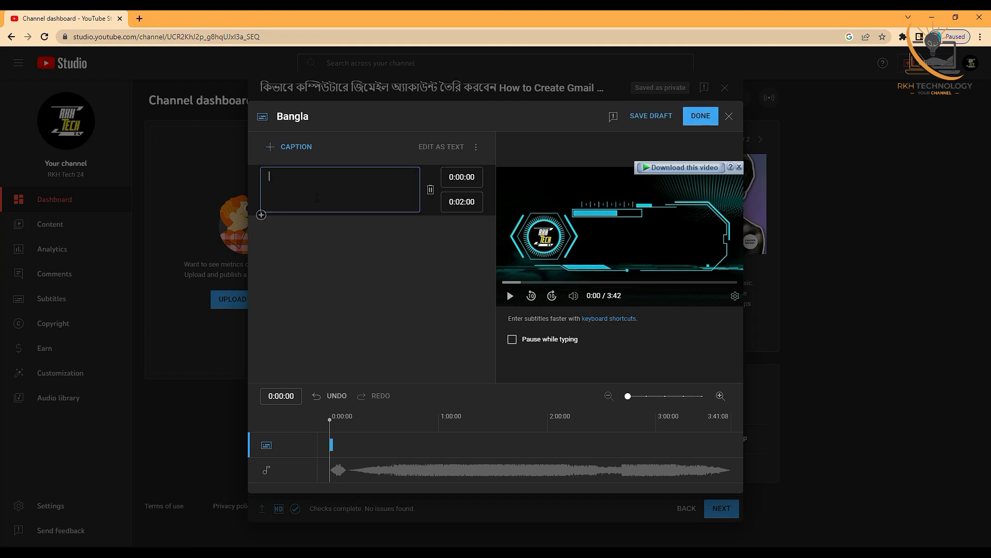
{"action": "type", "text": "English"}
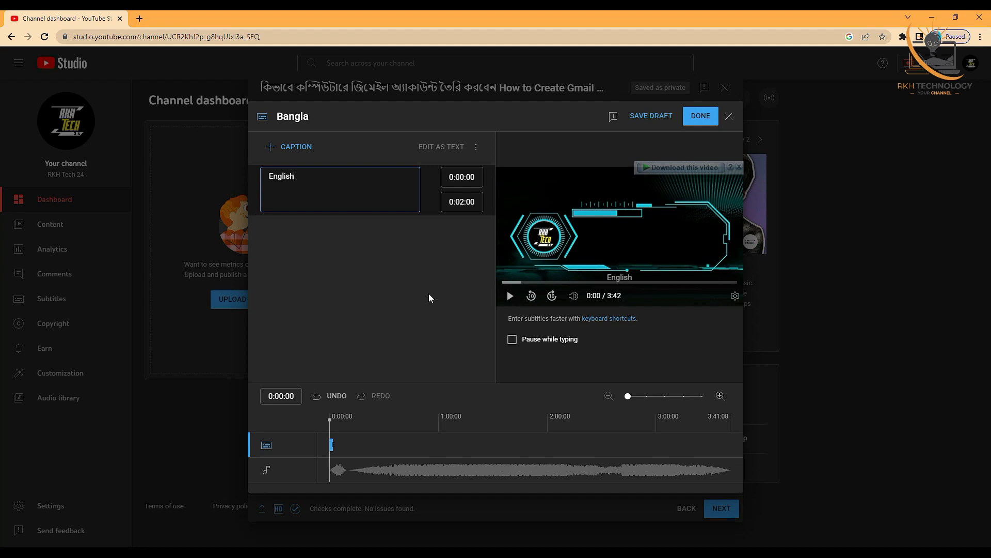
{"action": "left_click", "coordinate": [701, 116]}
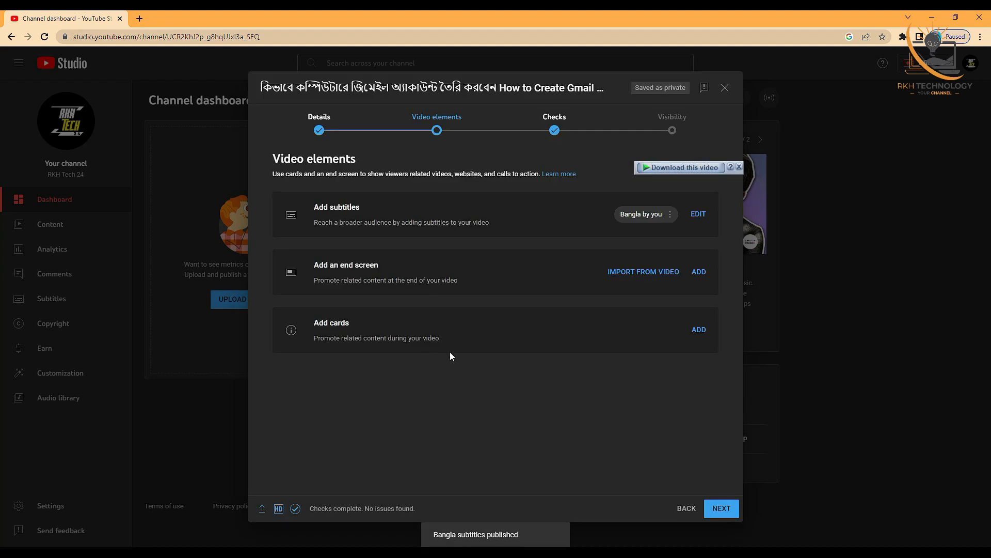
Continue to the copyright checks, dismiss their introduction and proceed to the video's visibility options.
{"action": "left_click", "coordinate": [715, 513]}
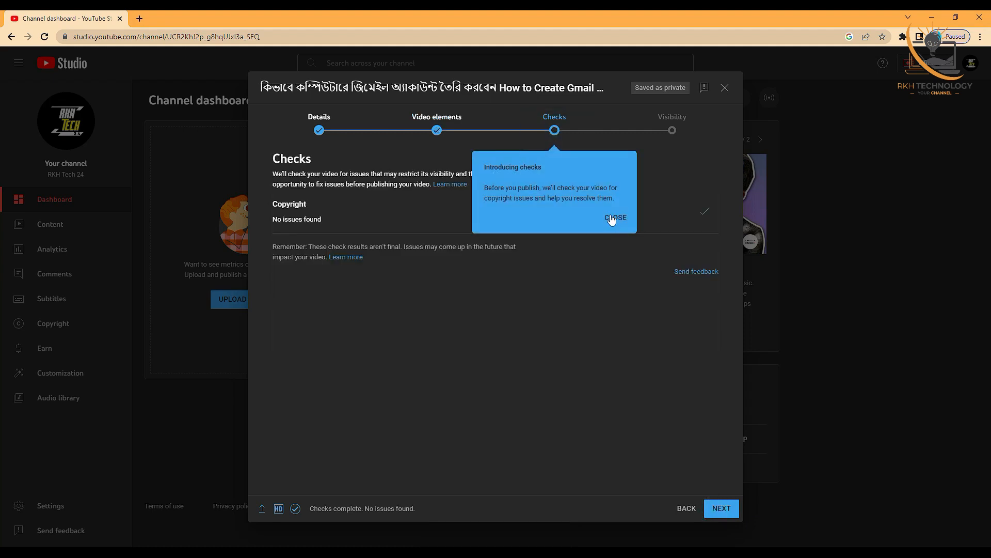
{"action": "left_click", "coordinate": [616, 217]}
{"action": "left_click", "coordinate": [724, 510]}
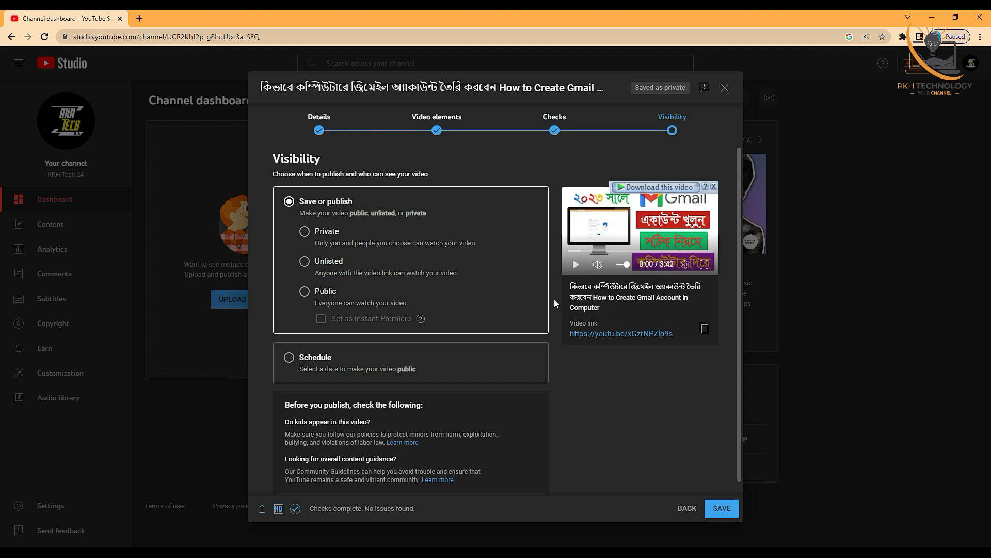
{"action": "scroll", "coordinate": [386, 342], "scroll_direction": "down", "scroll_amount": 1}
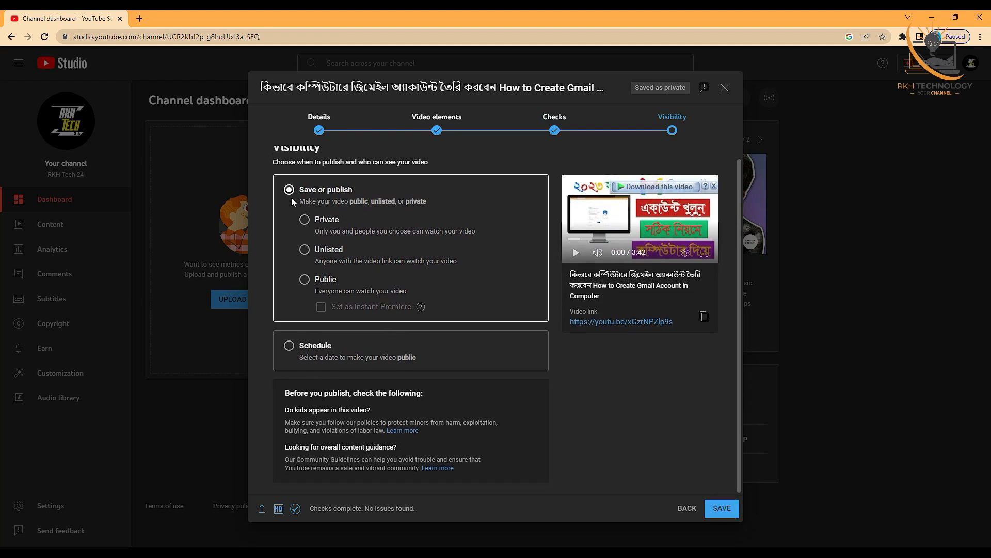
Try the Private and Unlisted visibility options and settle on Public without an instant Premiere.
{"action": "left_click", "coordinate": [304, 222]}
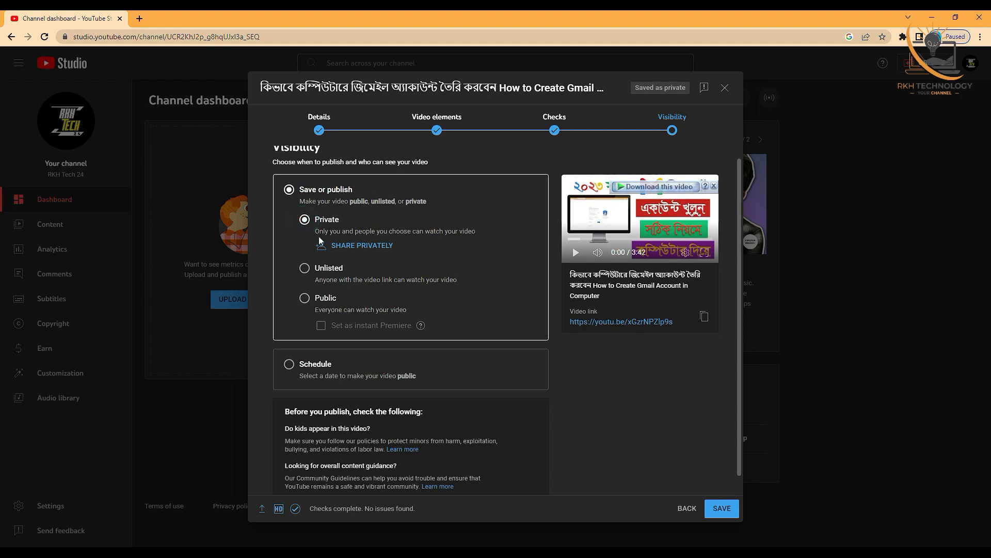
{"action": "left_click", "coordinate": [299, 269]}
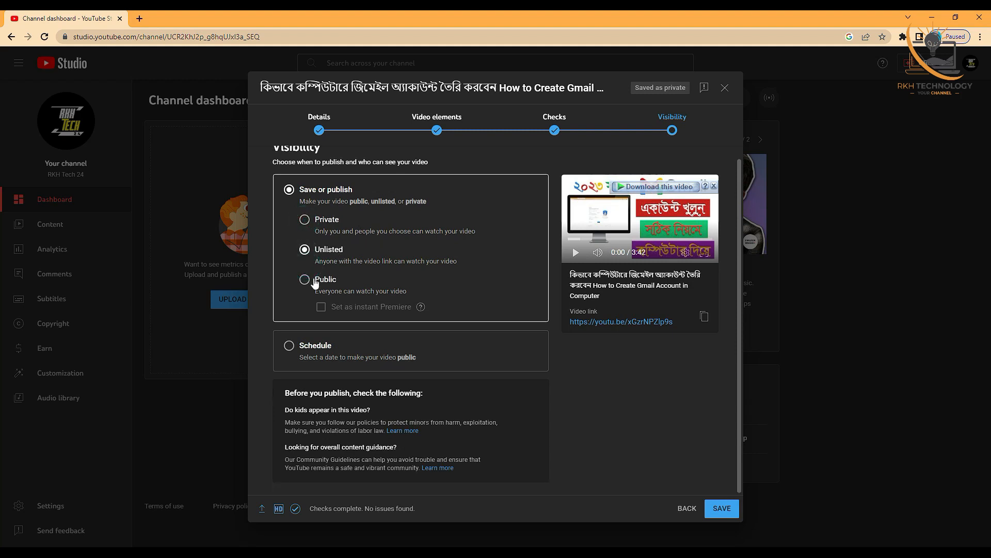
{"action": "left_click", "coordinate": [304, 280]}
{"action": "left_click", "coordinate": [320, 308]}
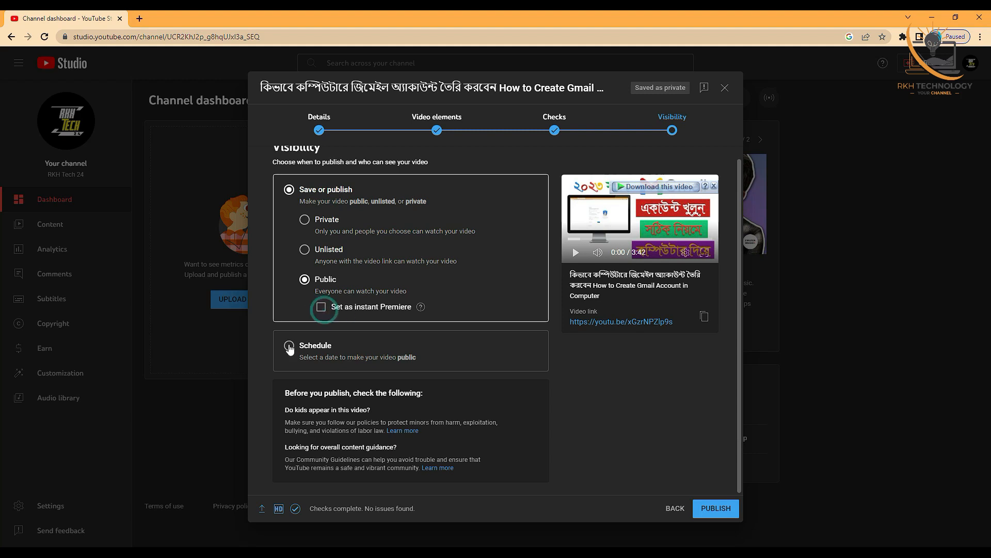
Switch the video to scheduled publishing and look through the available dates and times.
{"action": "left_click", "coordinate": [290, 345]}
{"action": "left_click", "coordinate": [320, 292]}
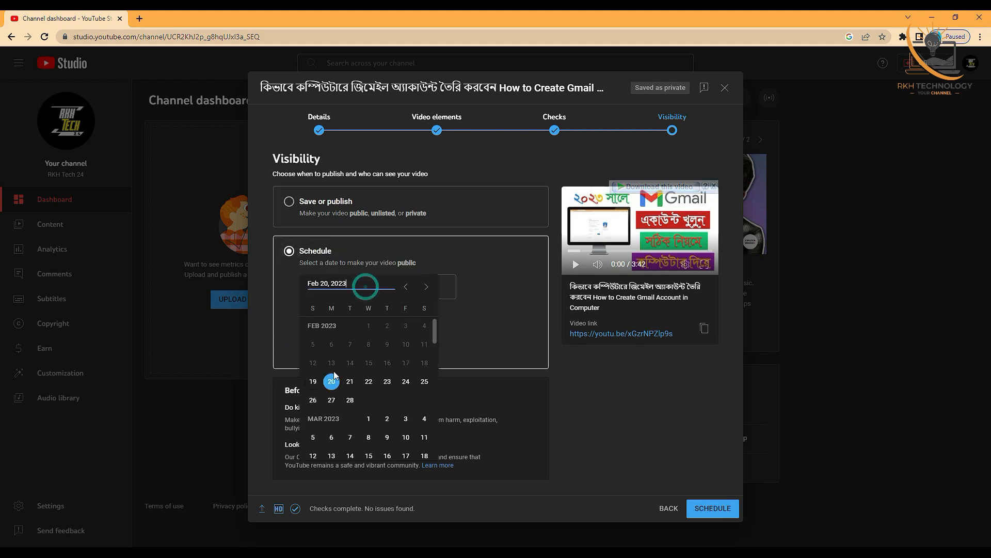
{"action": "left_click", "coordinate": [493, 341]}
{"action": "left_click", "coordinate": [422, 291]}
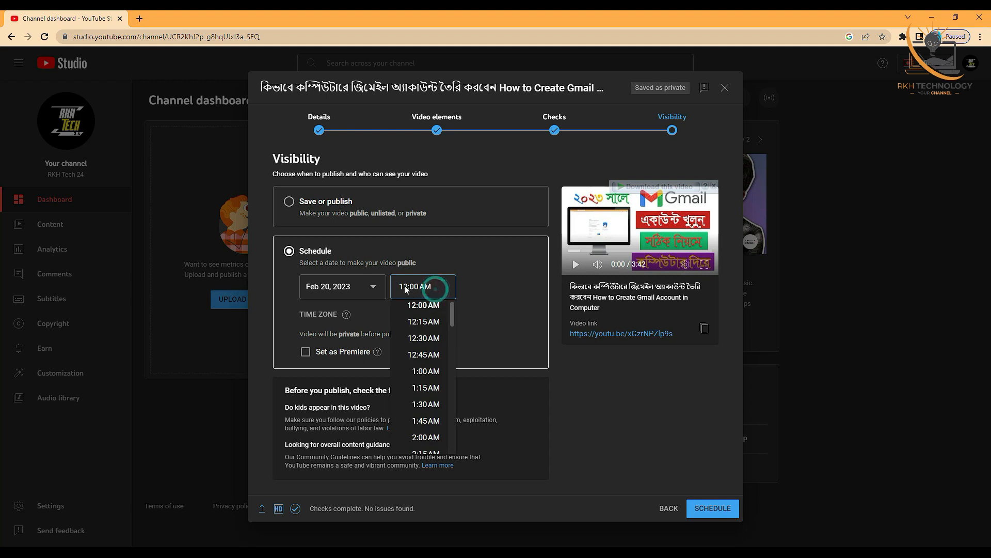
Return to the Save or publish option with Public visibility, publish the video and close the confirmation.
{"action": "left_click", "coordinate": [288, 208]}
{"action": "left_click", "coordinate": [289, 208]}
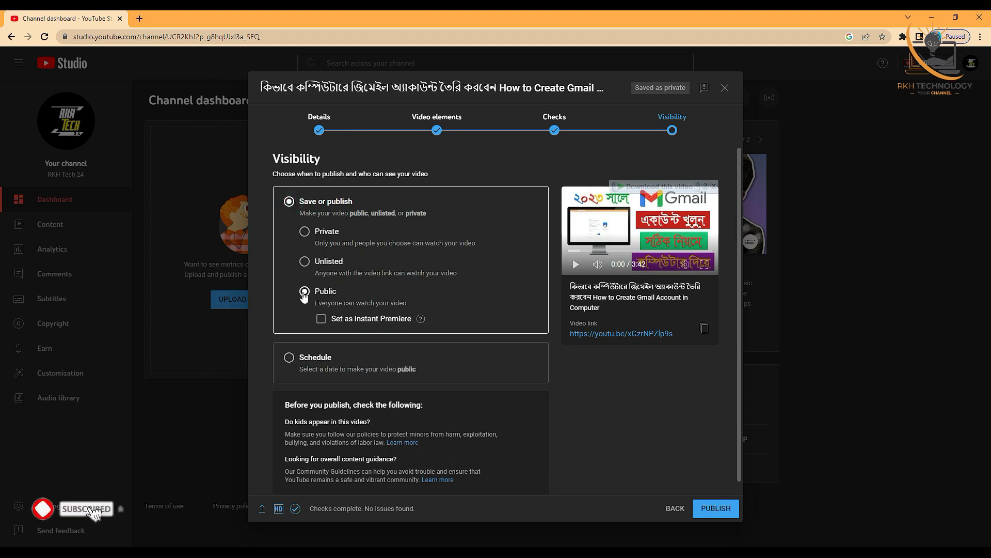
{"action": "left_click", "coordinate": [716, 508]}
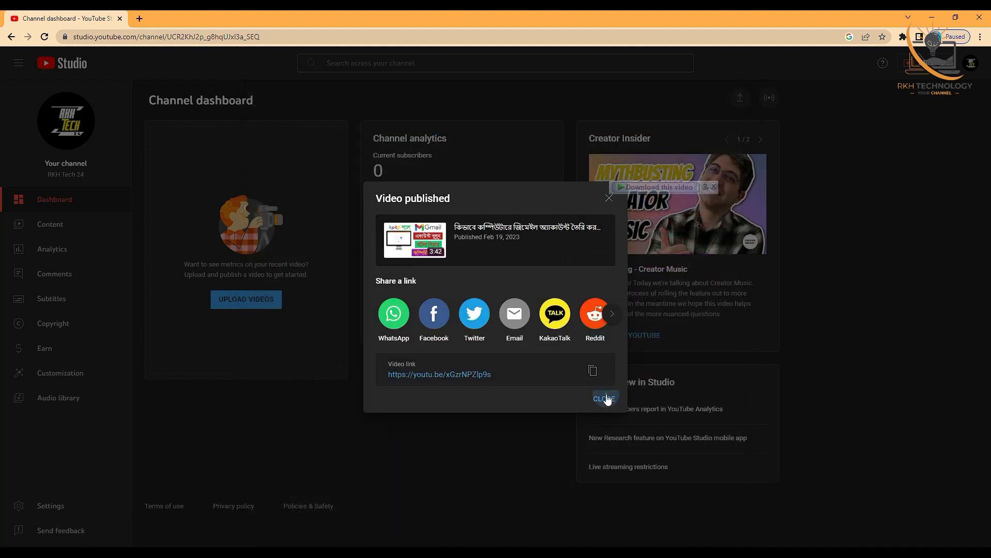
{"action": "left_click", "coordinate": [605, 399]}
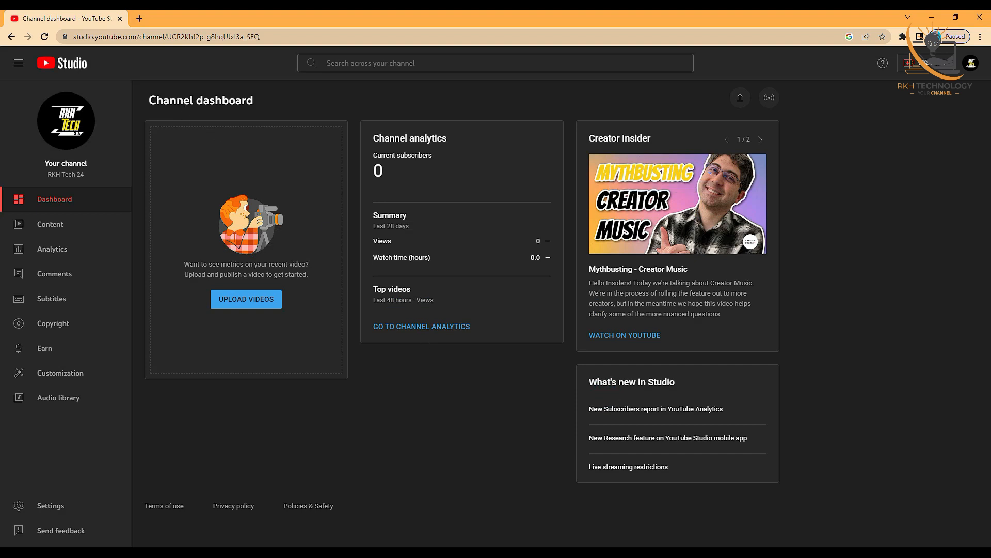
Refresh the channel dashboard and open the published video's details from the channel content list.
{"action": "left_click", "coordinate": [44, 37]}
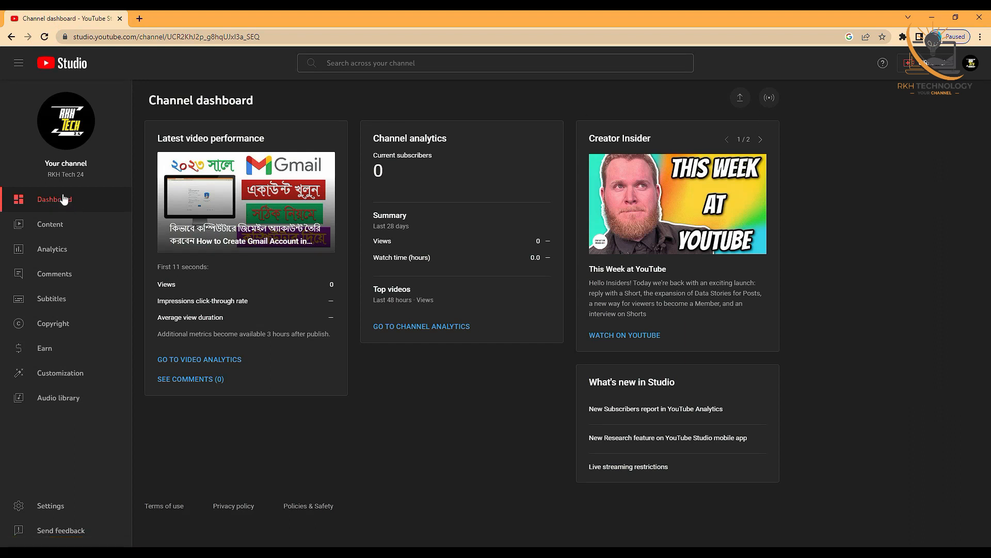
{"action": "left_click", "coordinate": [60, 225]}
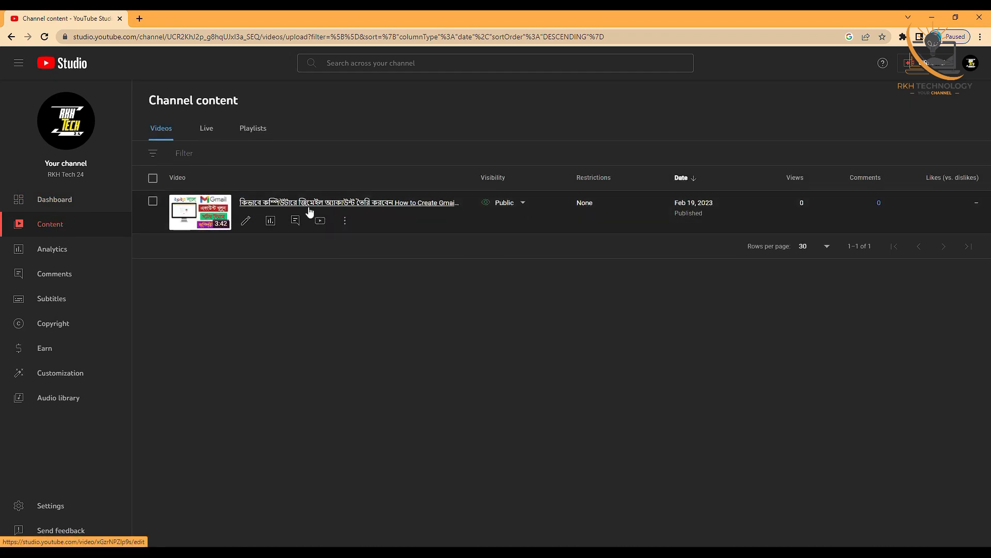
{"action": "left_click", "coordinate": [245, 221]}
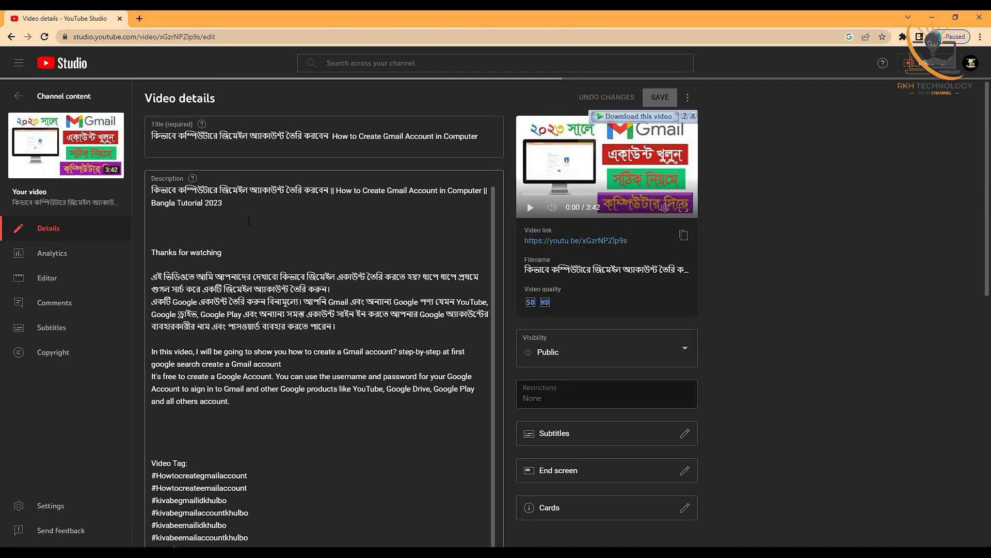
Review the published video's description, thumbnail, playlist and audience settings, and return to the channel dashboard.
{"action": "scroll", "coordinate": [349, 273], "scroll_direction": "down", "scroll_amount": 3}
{"action": "scroll", "coordinate": [349, 273], "scroll_direction": "down", "scroll_amount": 10}
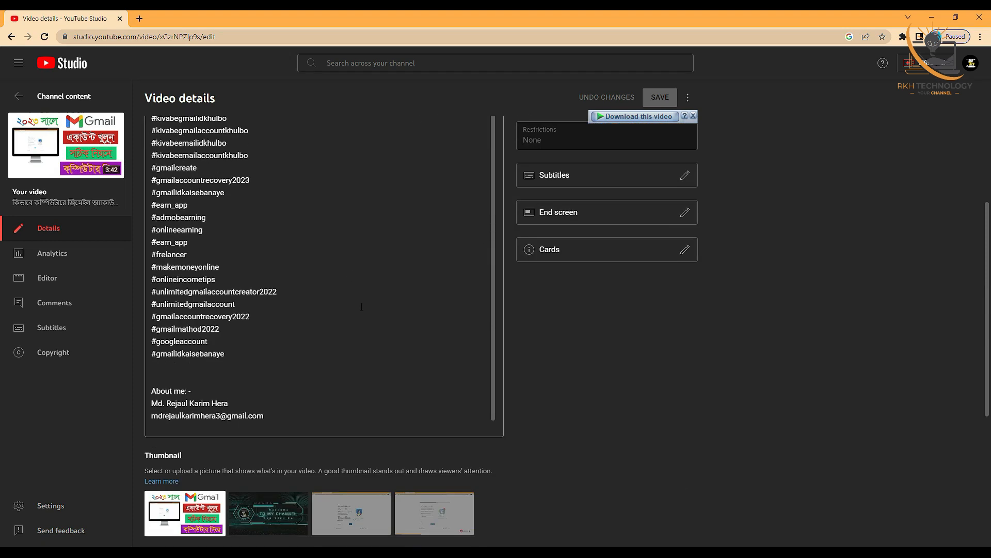
{"action": "scroll", "coordinate": [367, 357], "scroll_direction": "down", "scroll_amount": 1}
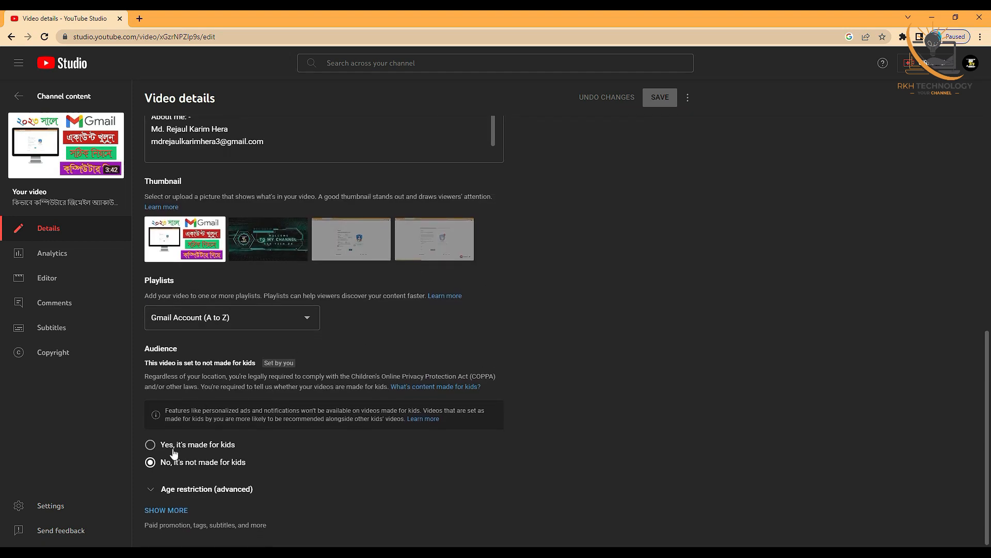
{"action": "scroll", "coordinate": [415, 342], "scroll_direction": "up", "scroll_amount": 10}
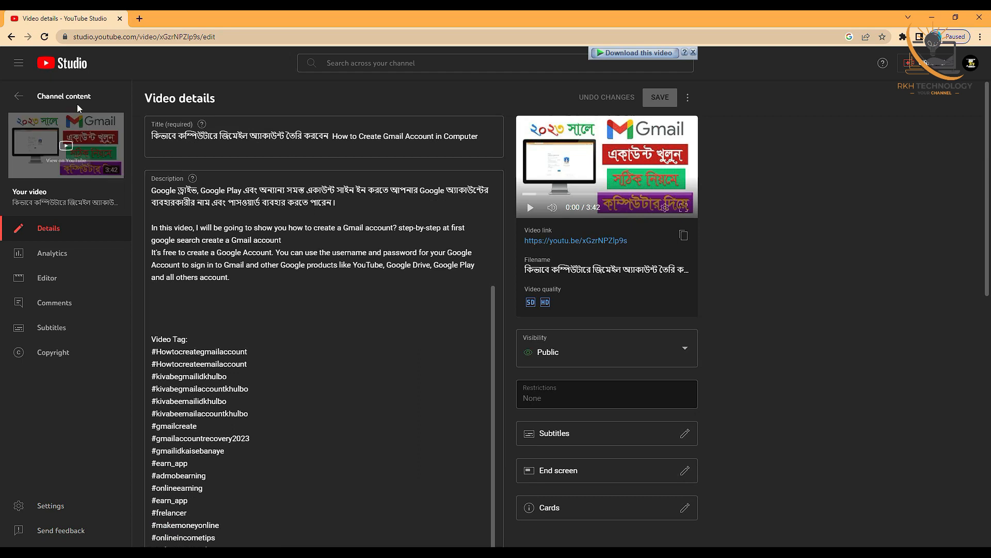
{"action": "left_click", "coordinate": [52, 64]}
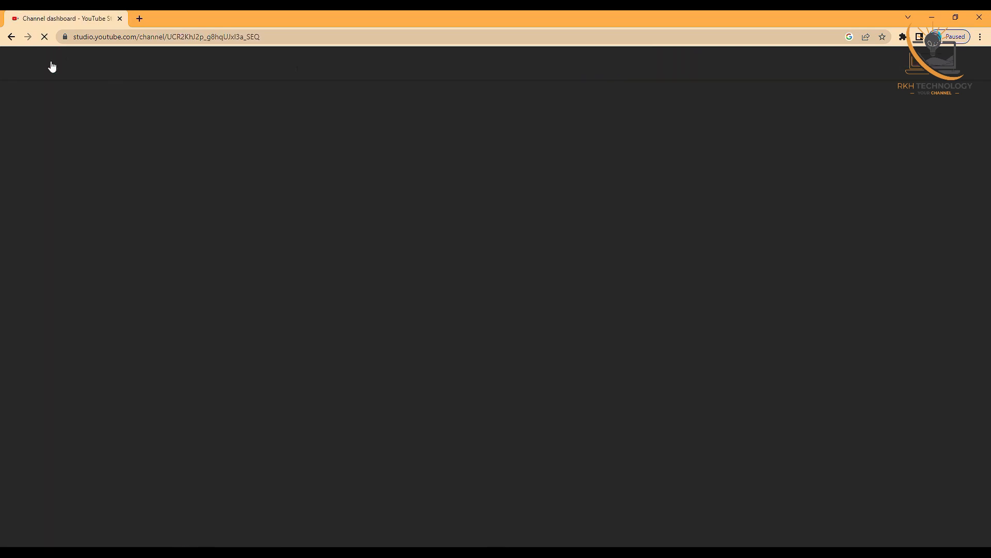